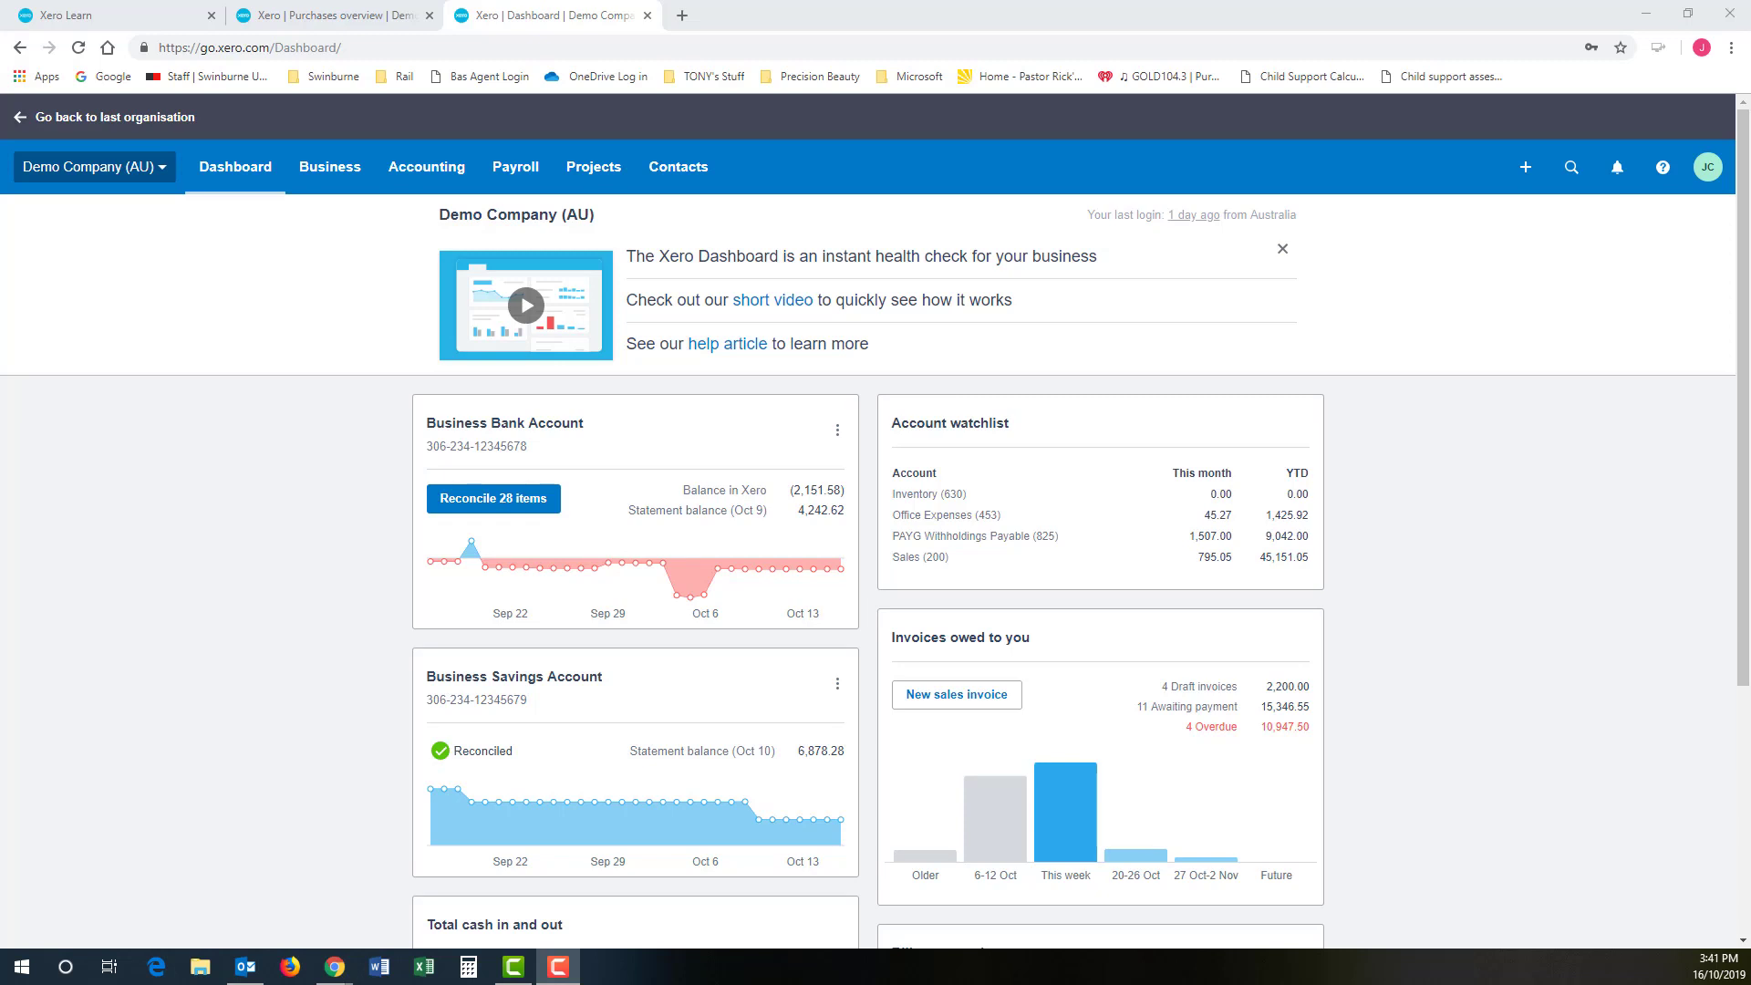
# Step: Open the fixed assets register and show the registered assets
pyautogui.click(430, 173)
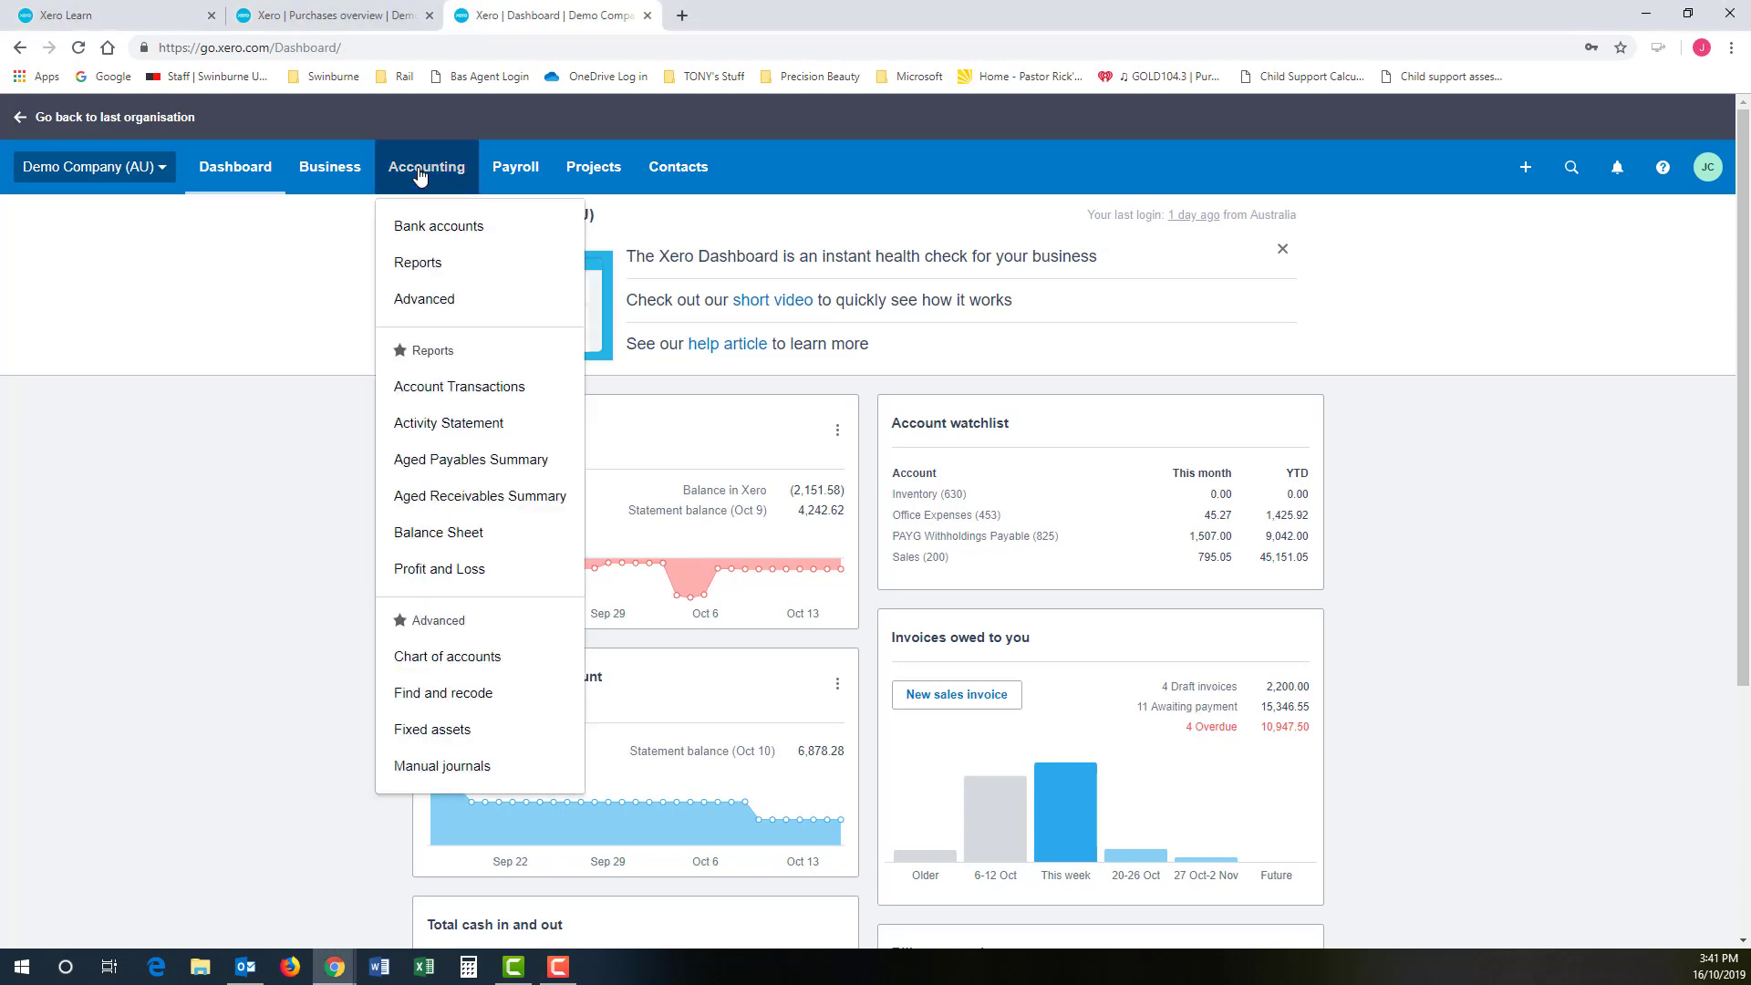
pyautogui.click(471, 741)
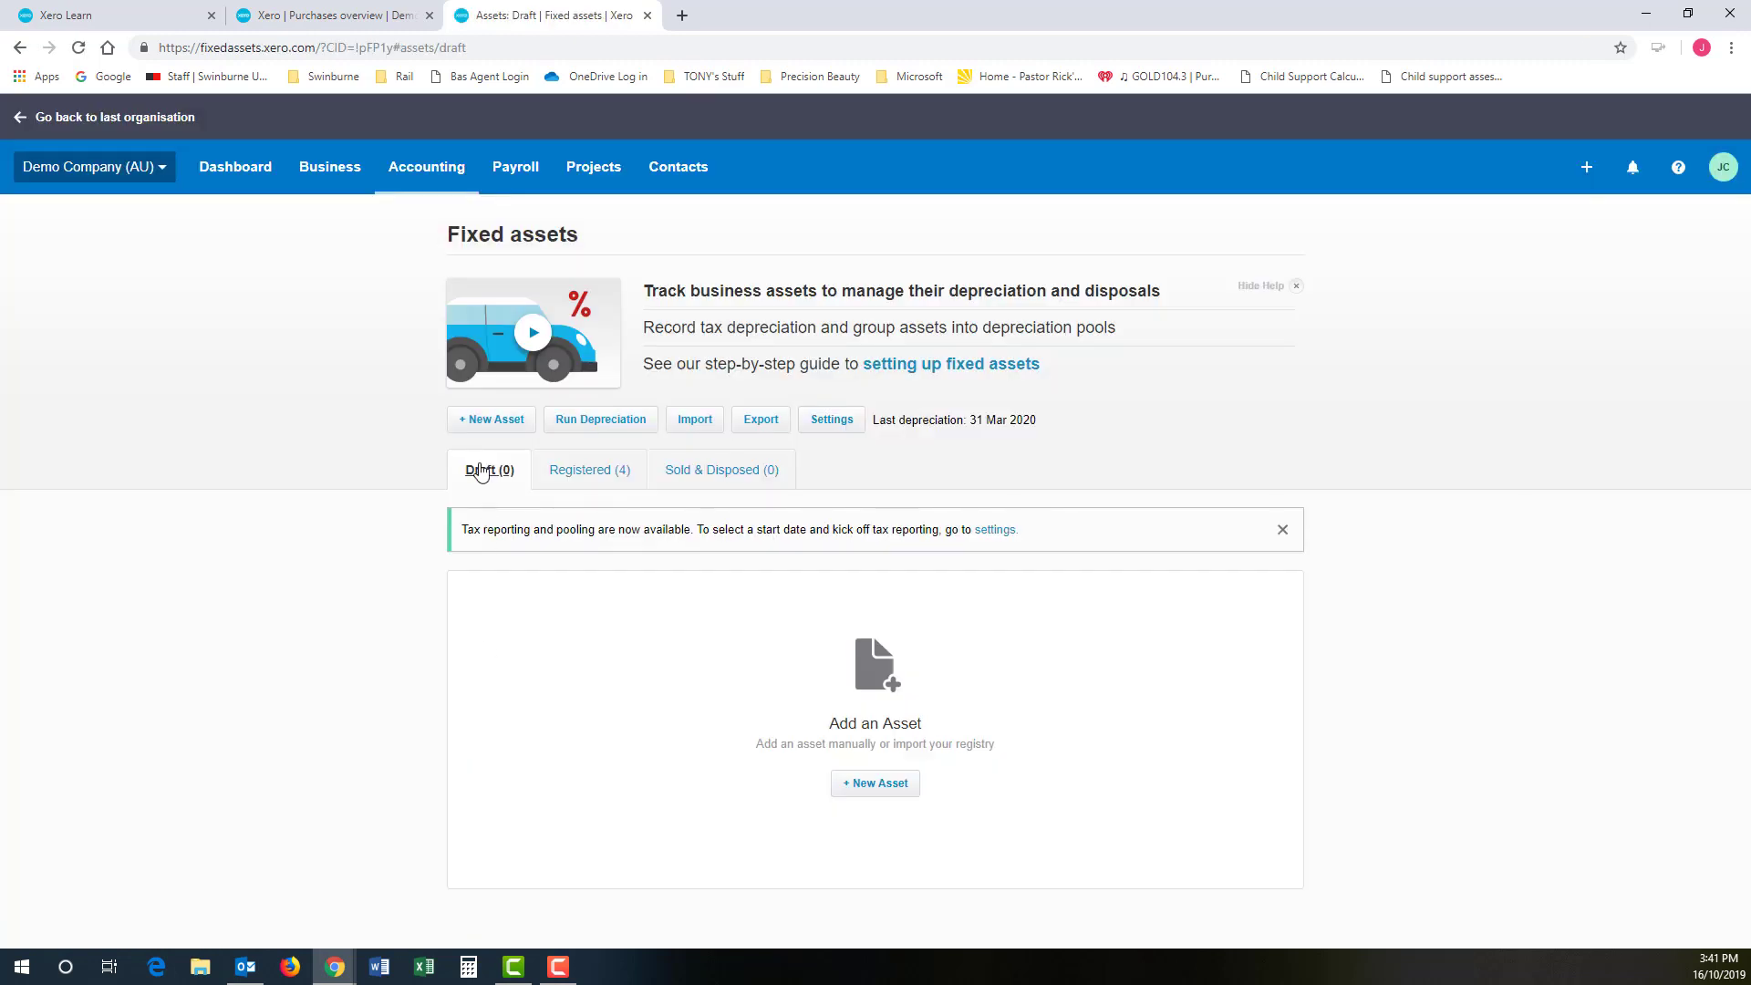
pyautogui.click(572, 477)
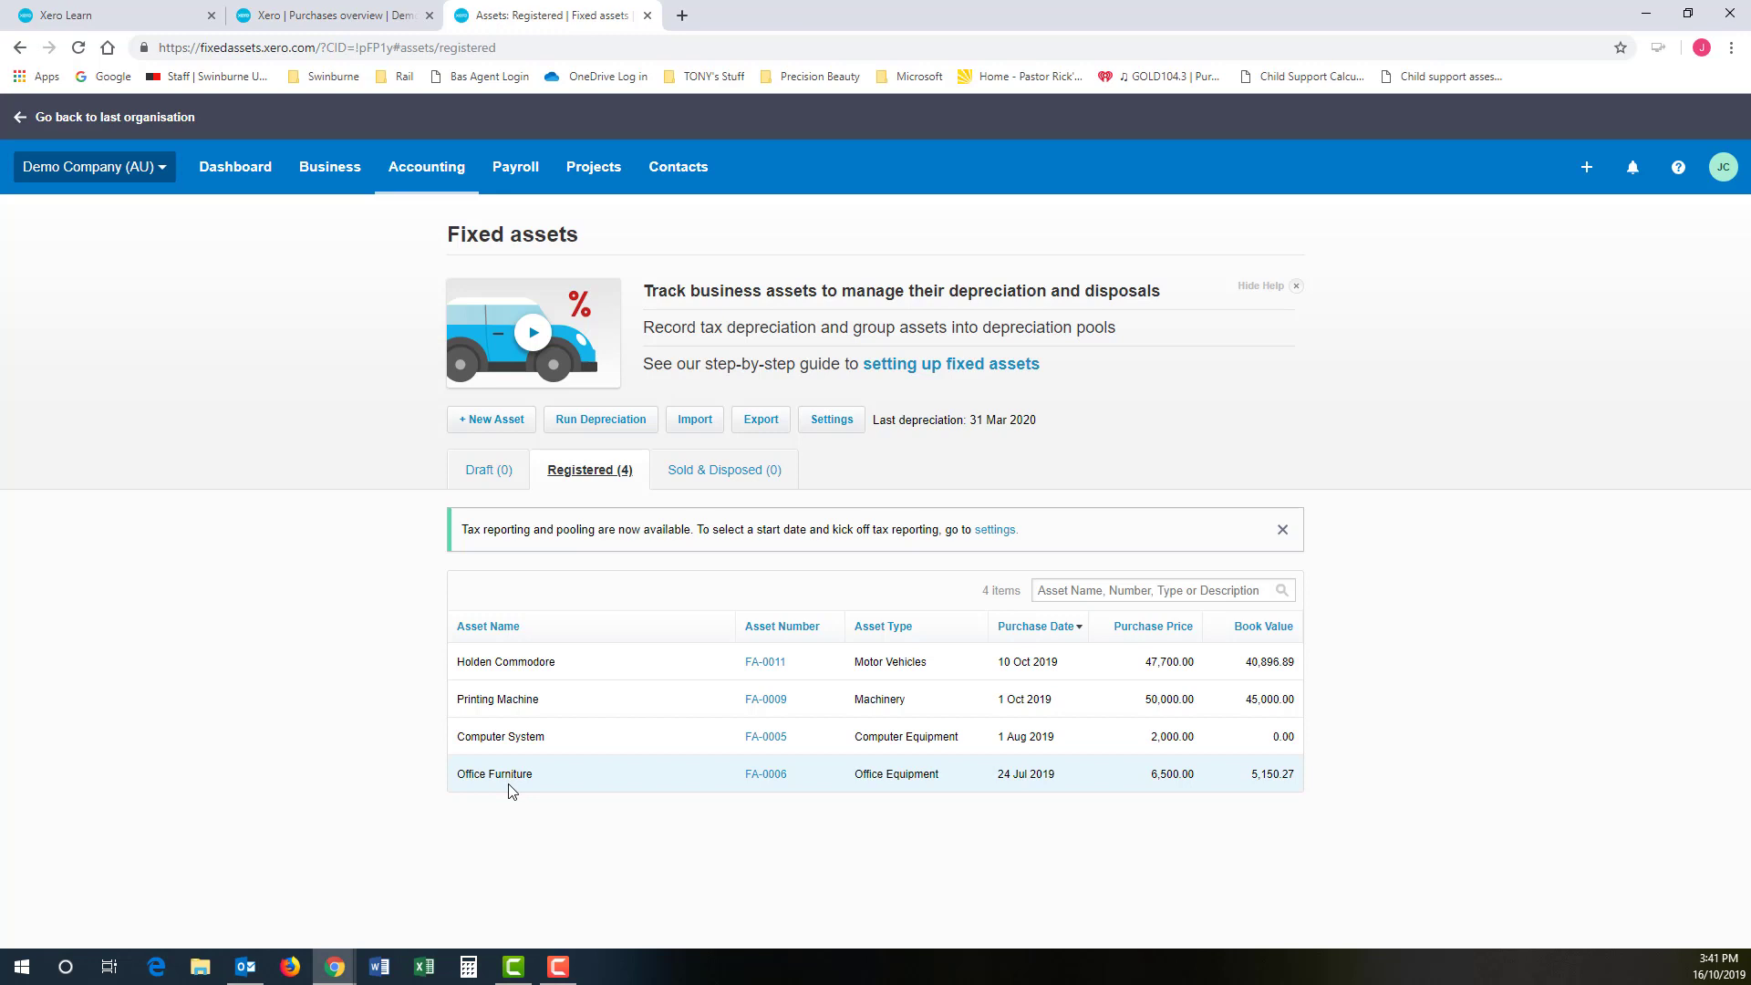
# Step: Start a new fixed asset named VW Tourag with a purchase price of 65000
pyautogui.click(482, 421)
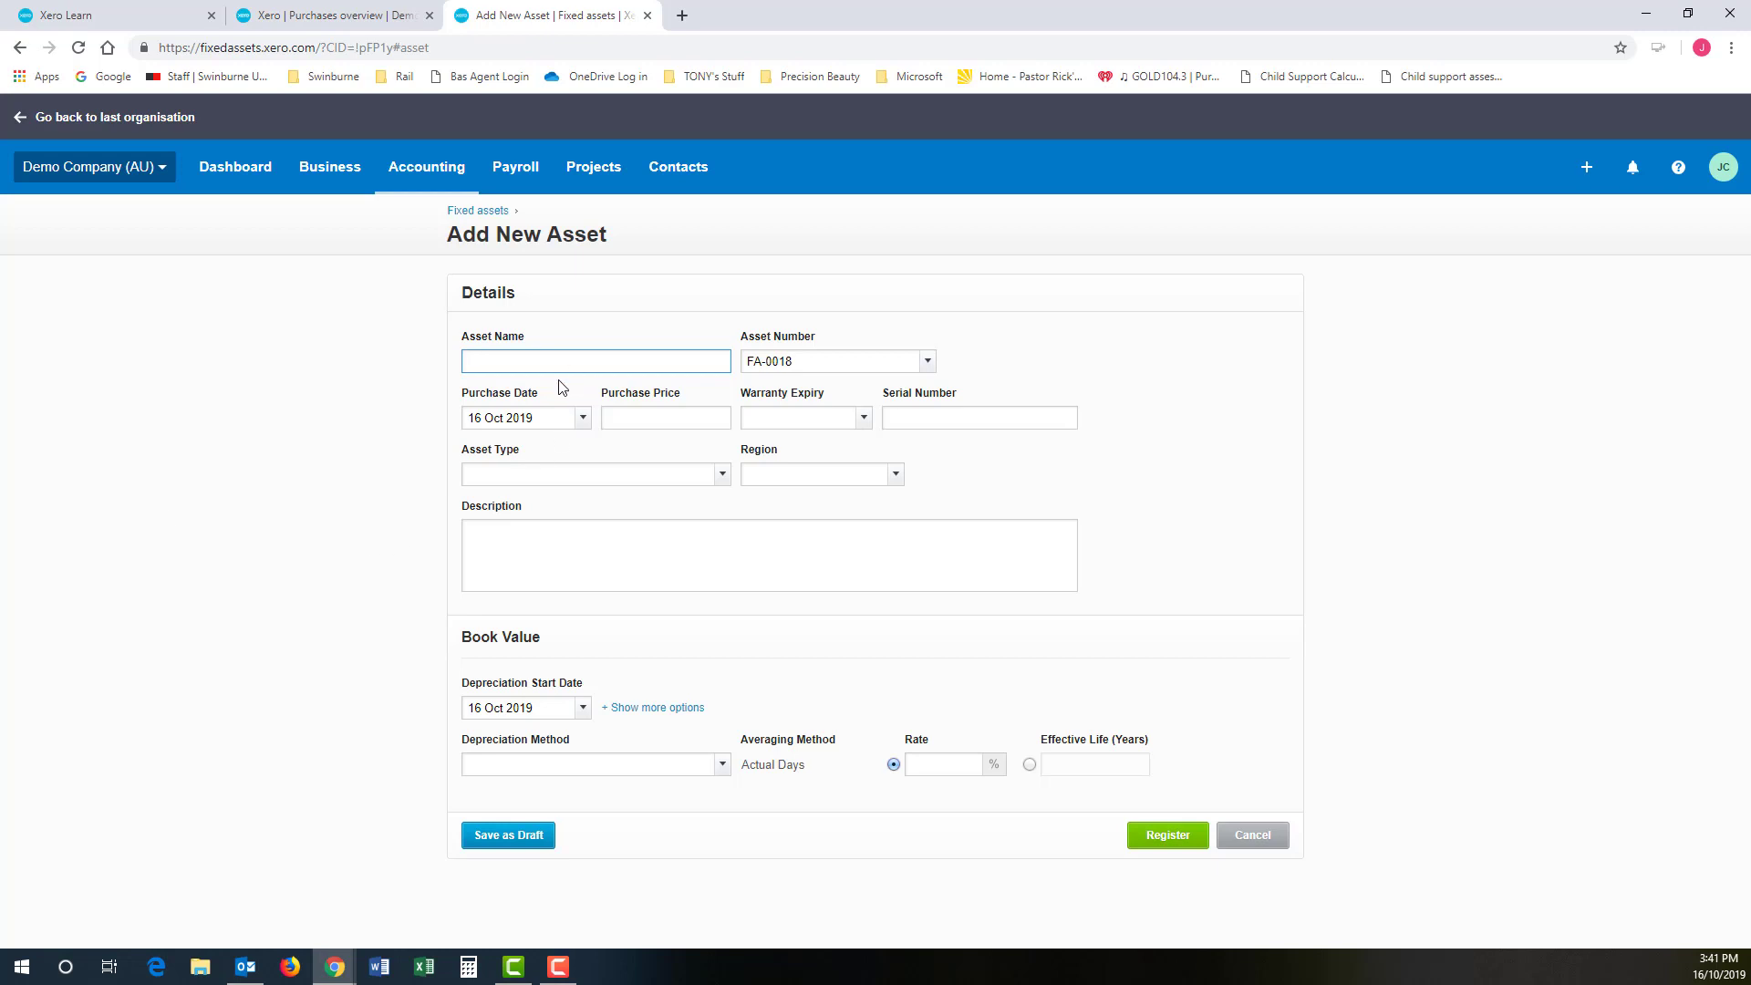
pyautogui.write('VW Tourag')
pyautogui.press('Tab')
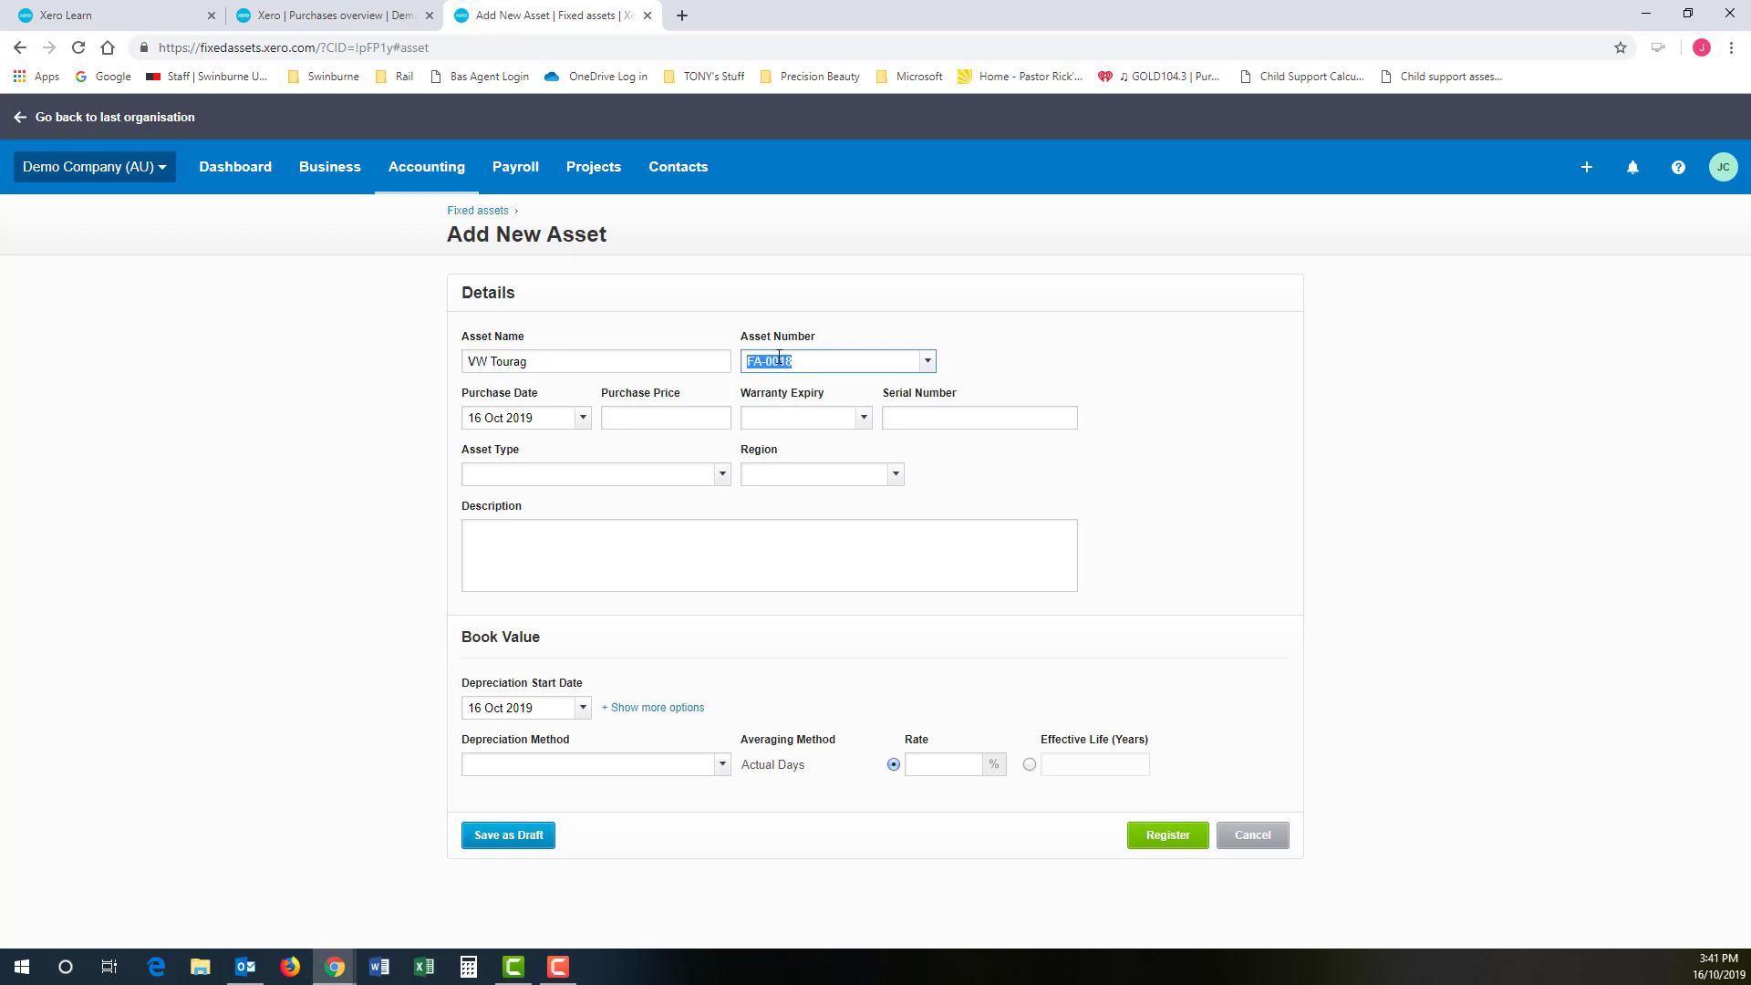
pyautogui.click(616, 419)
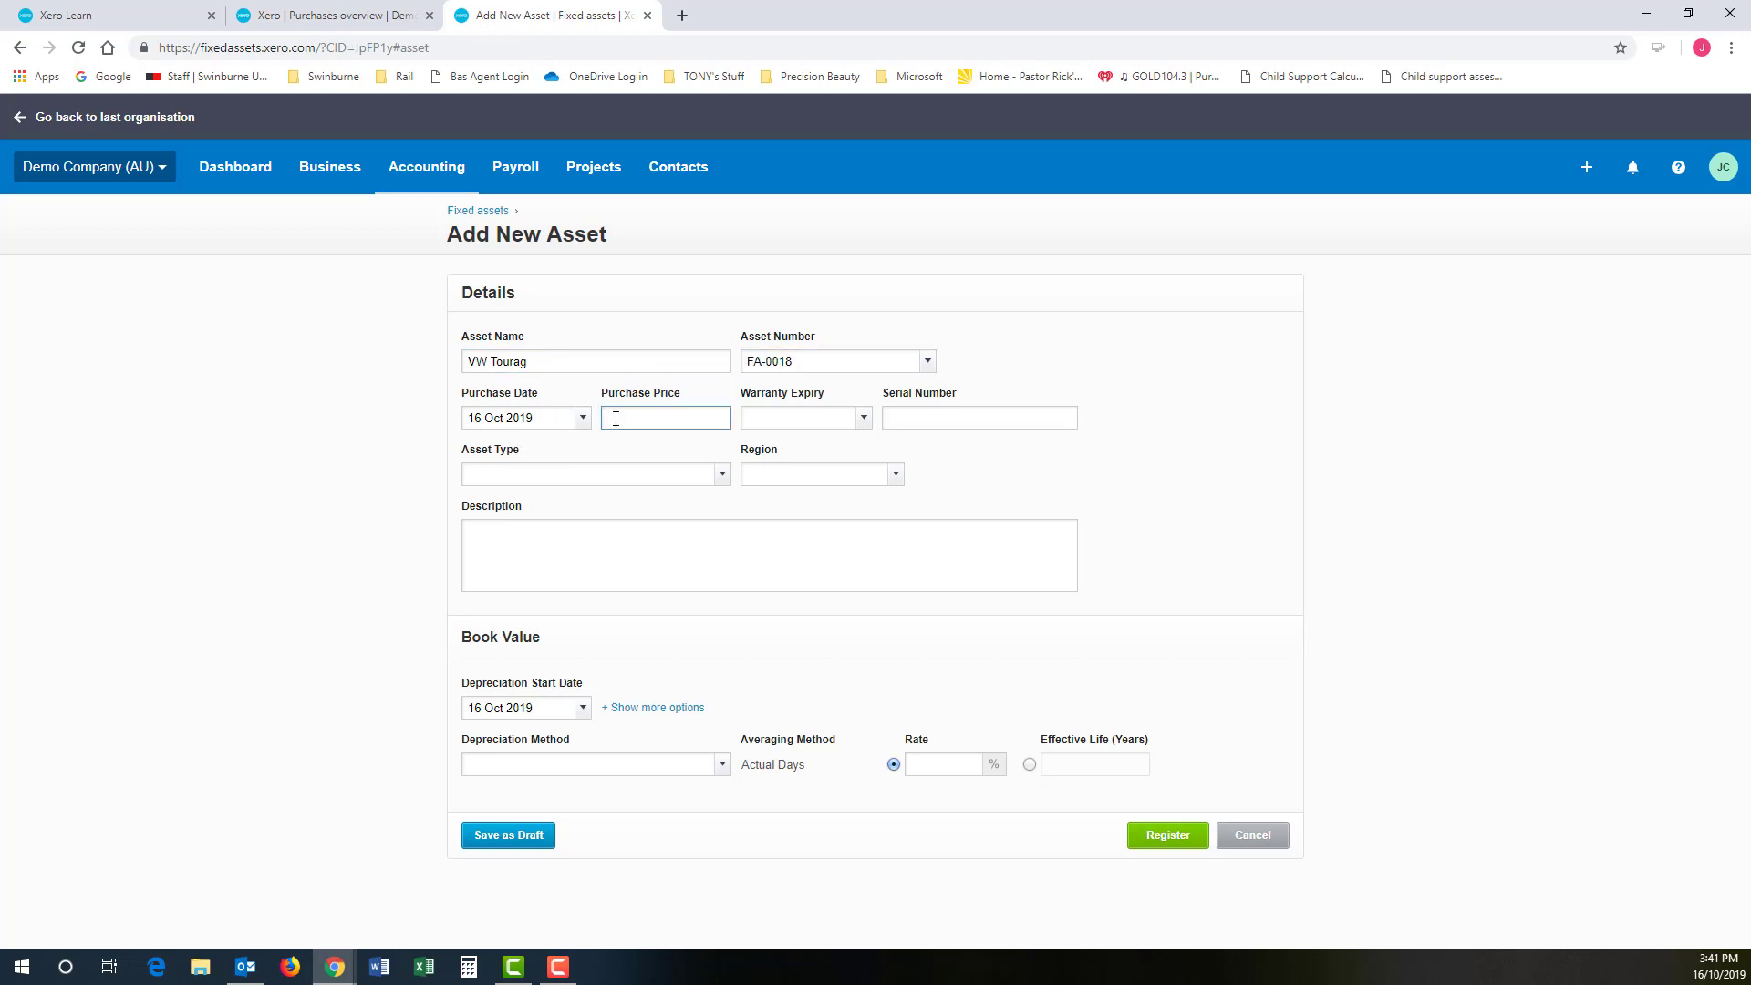
pyautogui.write('65000')
pyautogui.press('Tab')
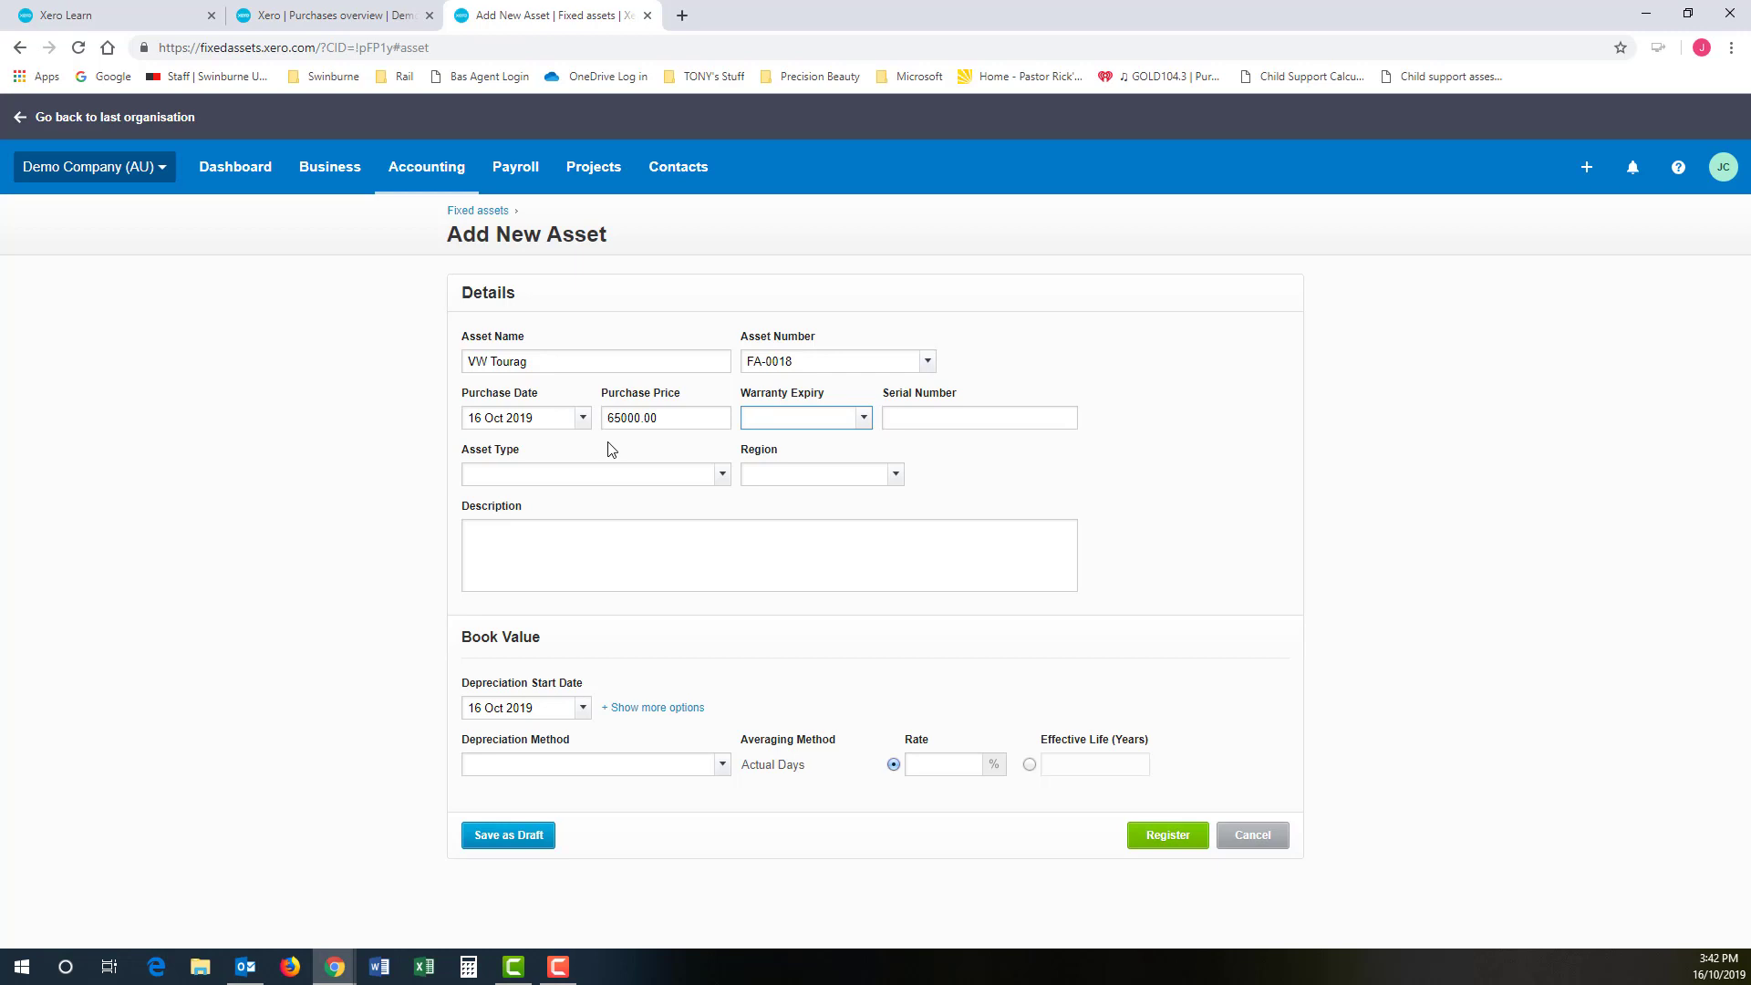
# Step: Set the VW Tourag's warranty expiry date to 16 Oct 2024
pyautogui.click(864, 420)
pyautogui.click(1019, 450)
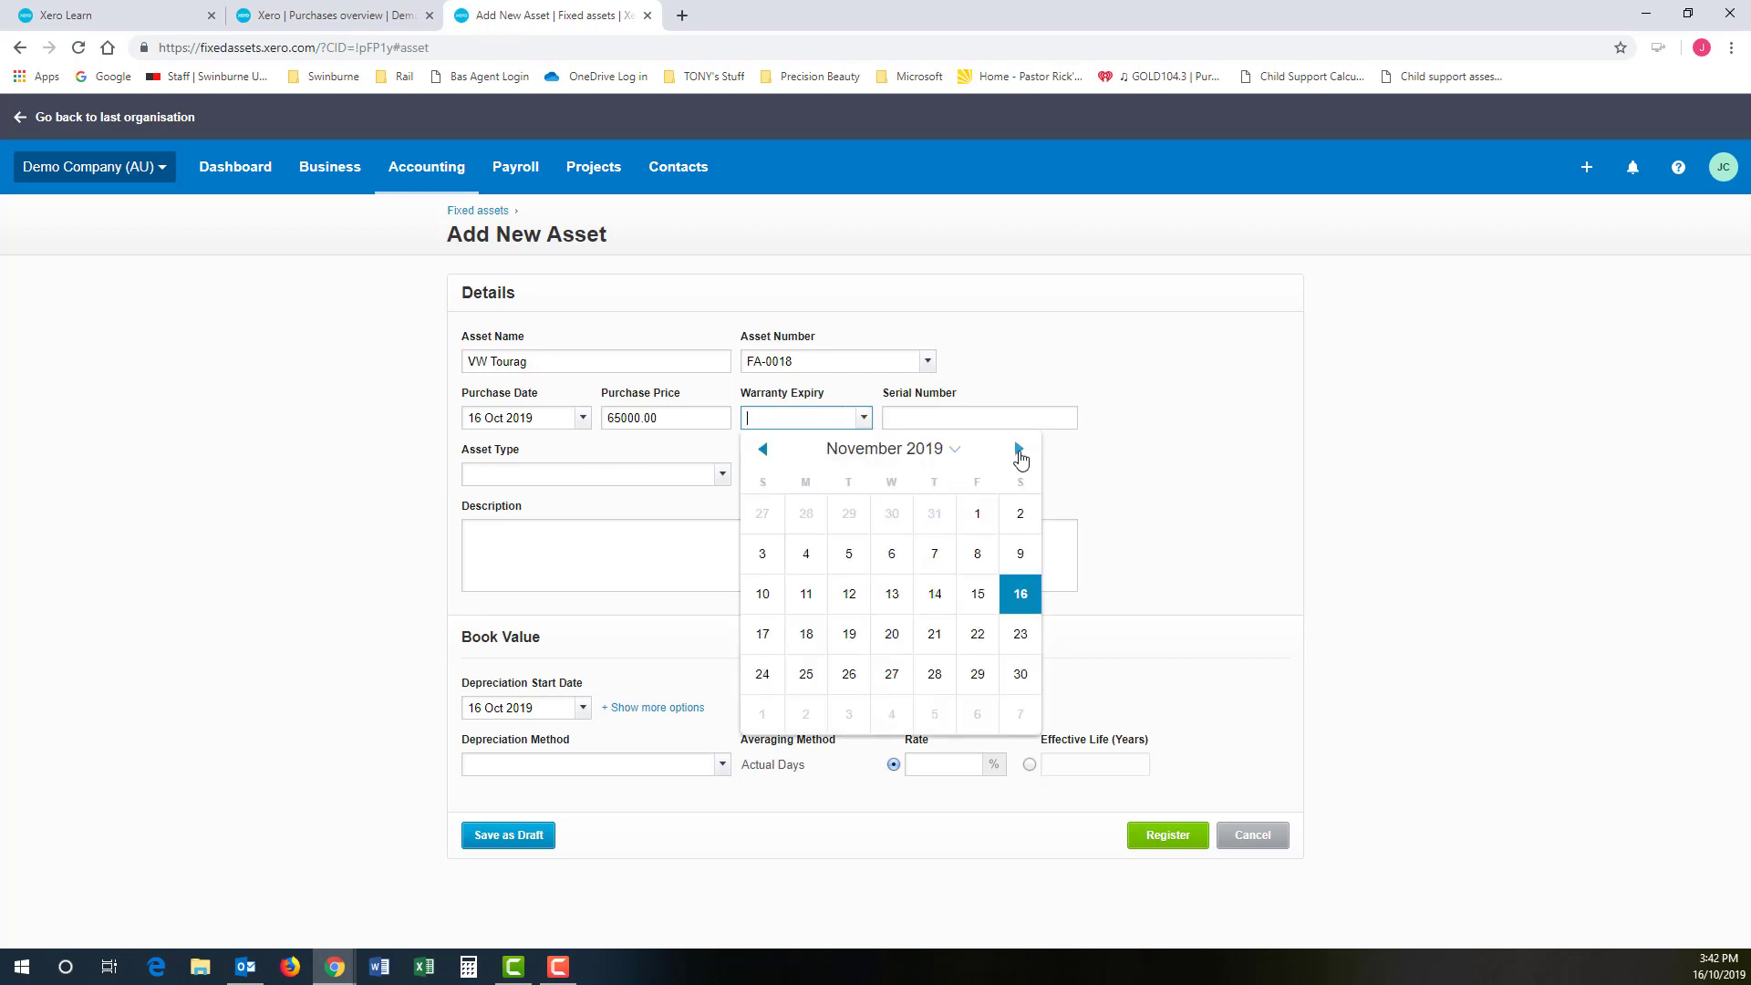
pyautogui.click(1018, 450)
pyautogui.tripleClick(1019, 451)
pyautogui.tripleClick(1019, 451)
pyautogui.tripleClick(1019, 450)
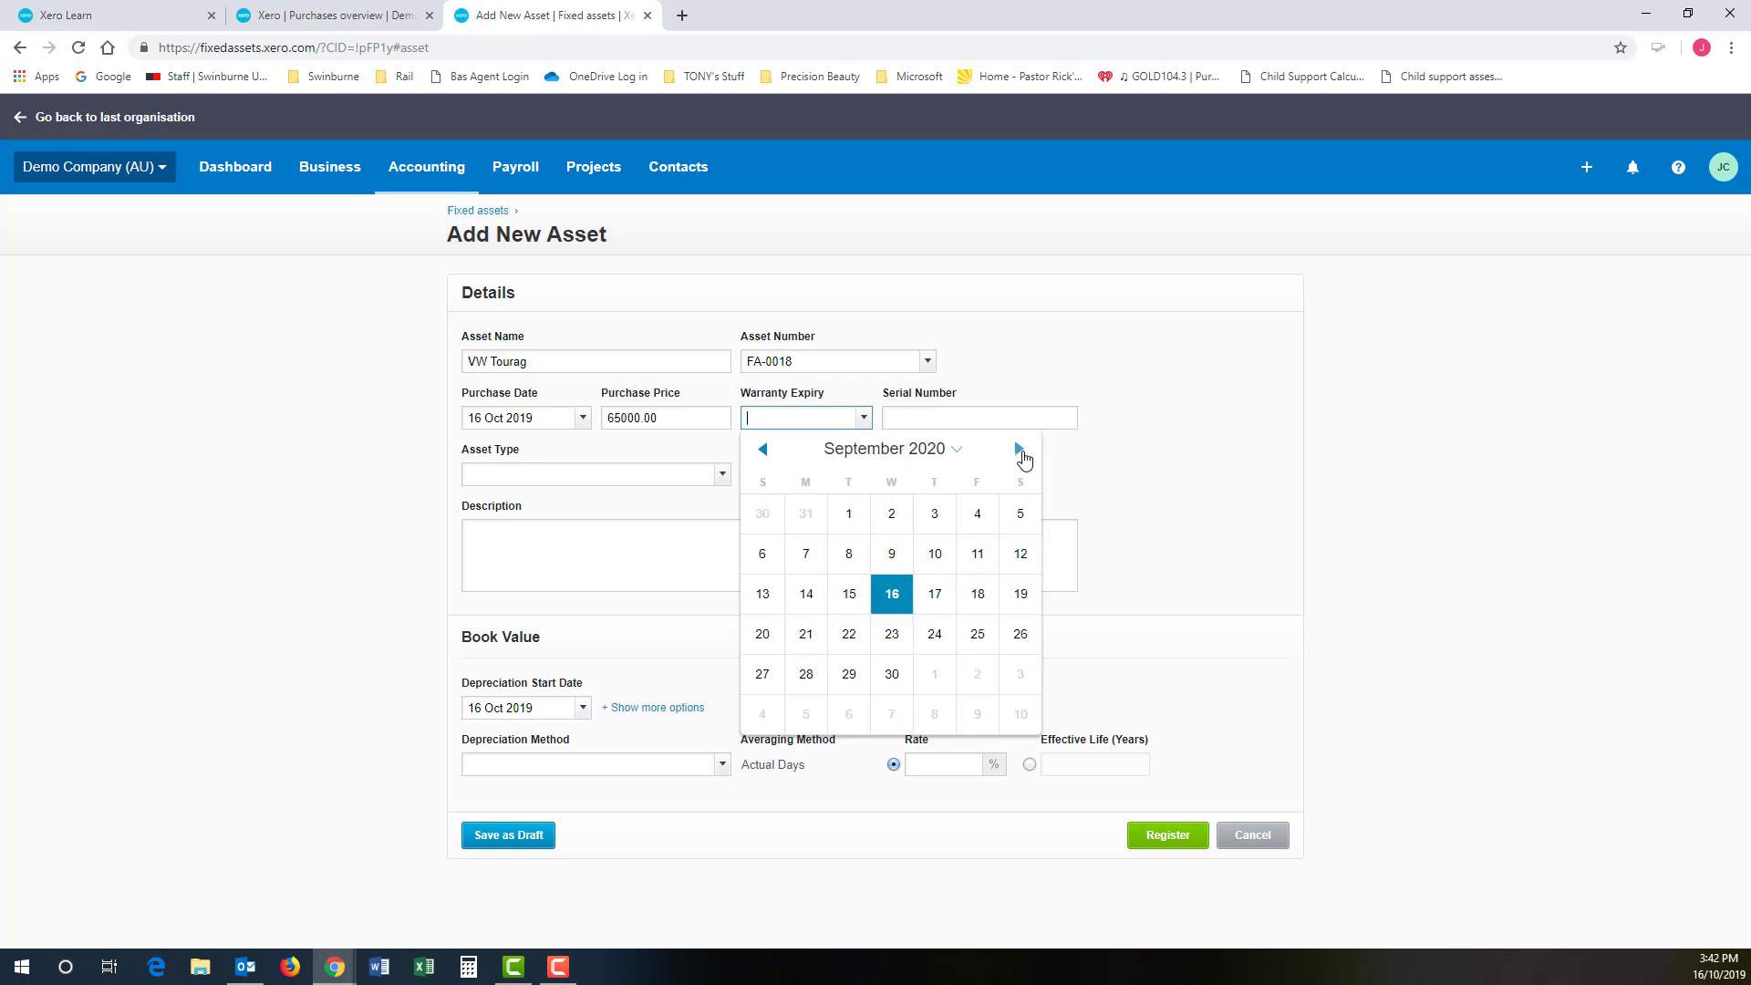
pyautogui.tripleClick(1019, 451)
pyautogui.doubleClick(1019, 451)
pyautogui.click(1019, 450)
pyautogui.click(912, 450)
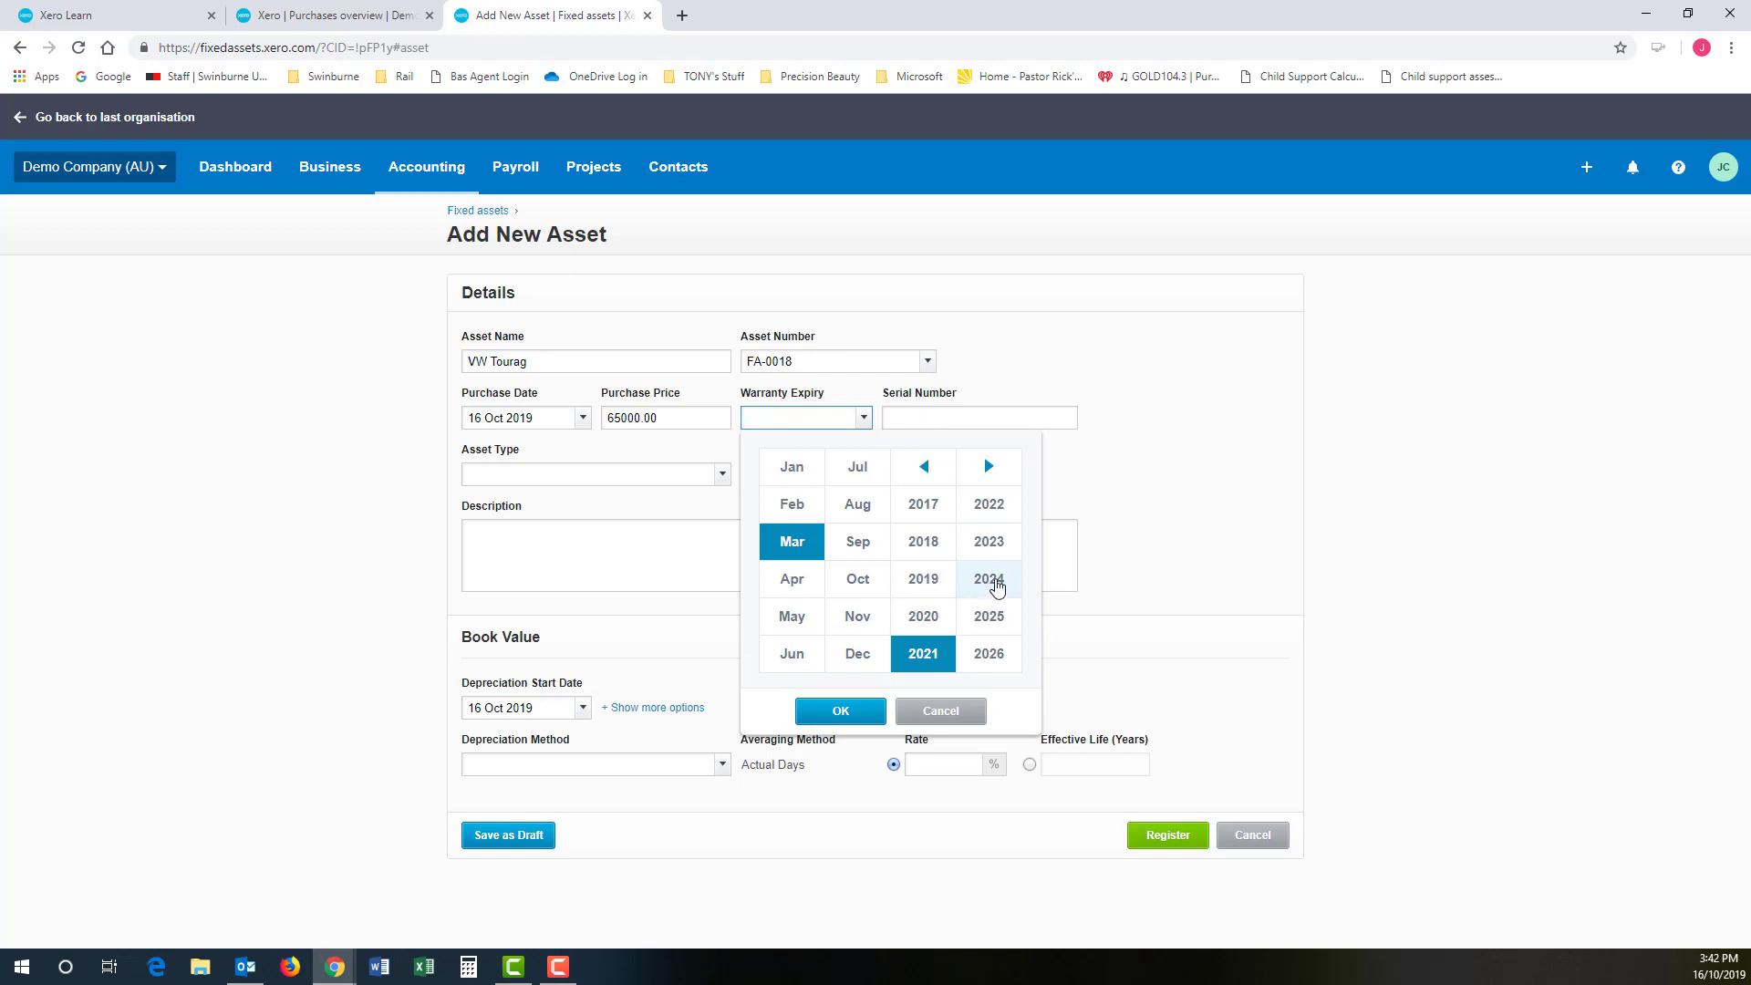
pyautogui.click(994, 584)
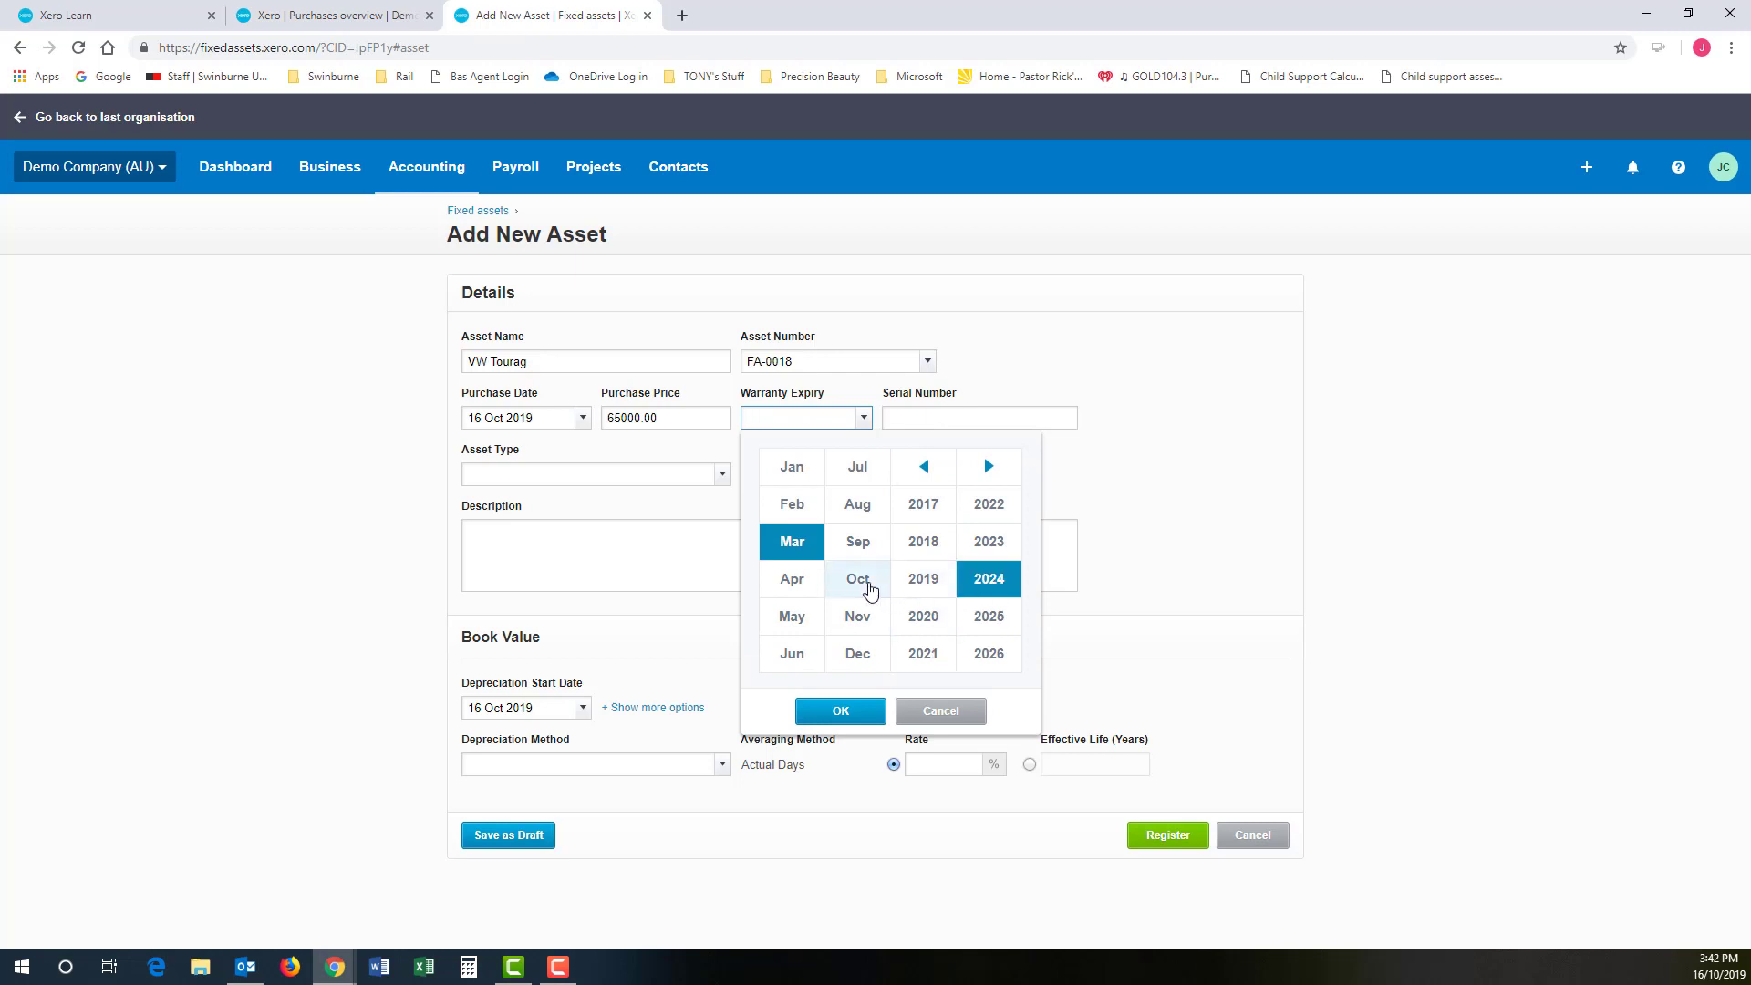
pyautogui.click(861, 584)
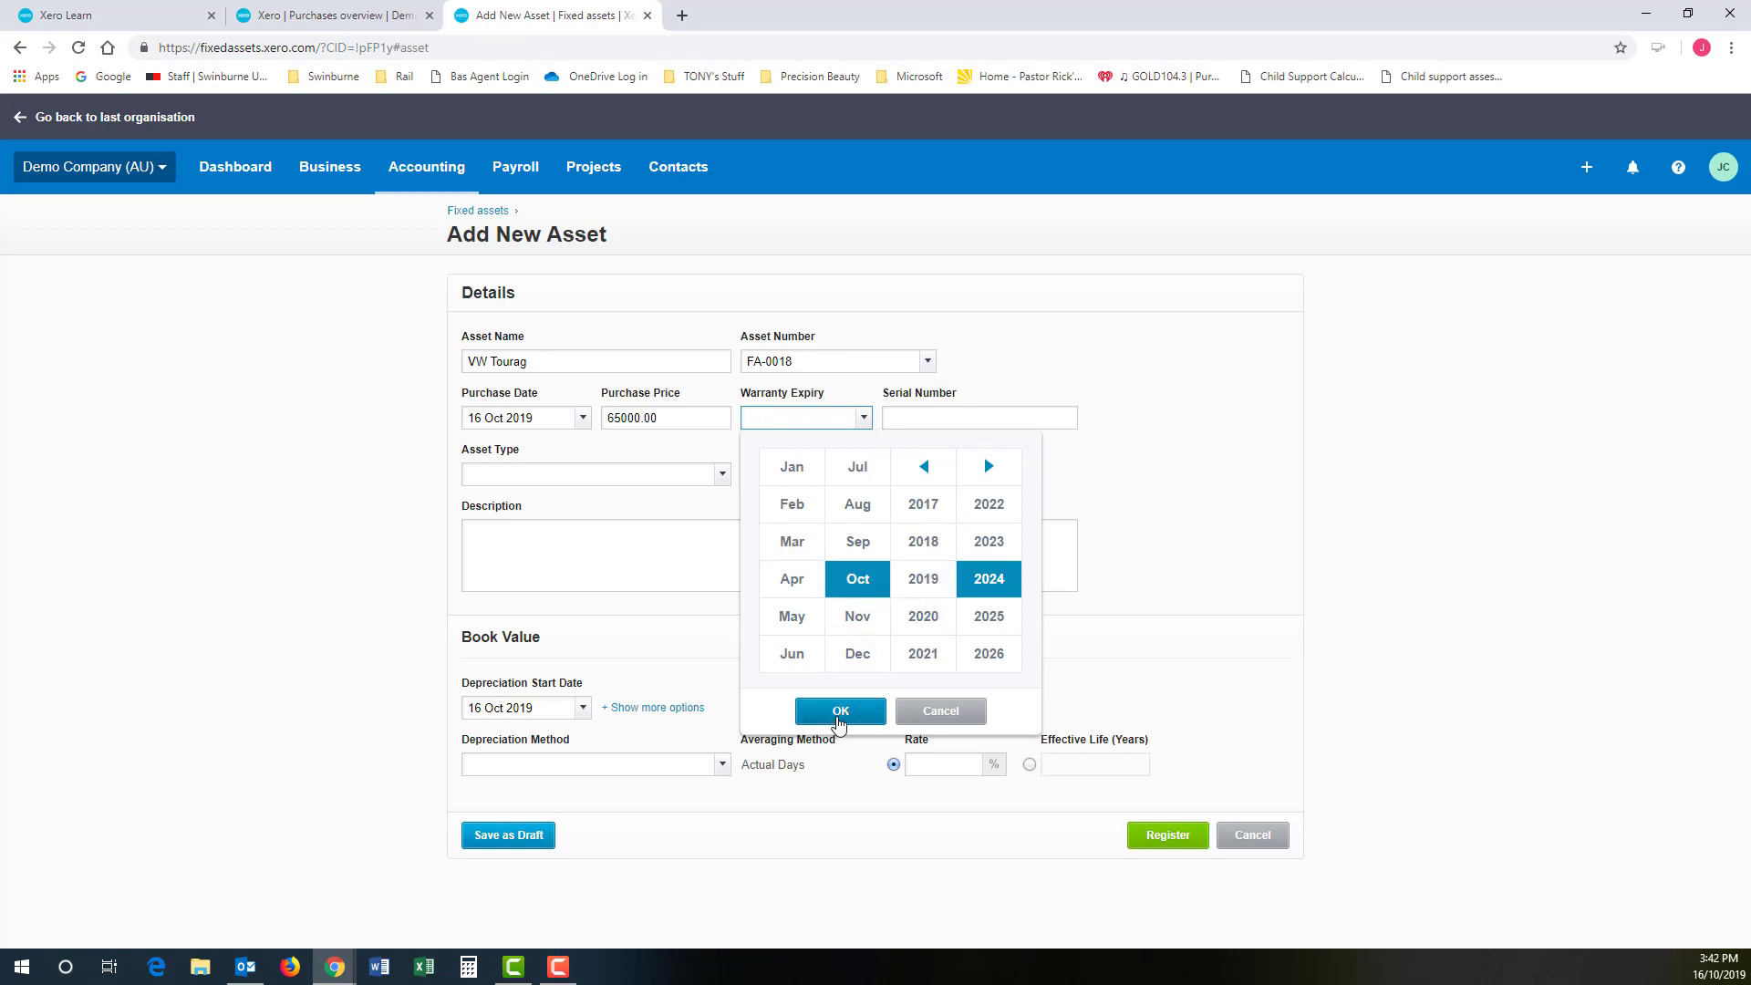
pyautogui.click(840, 712)
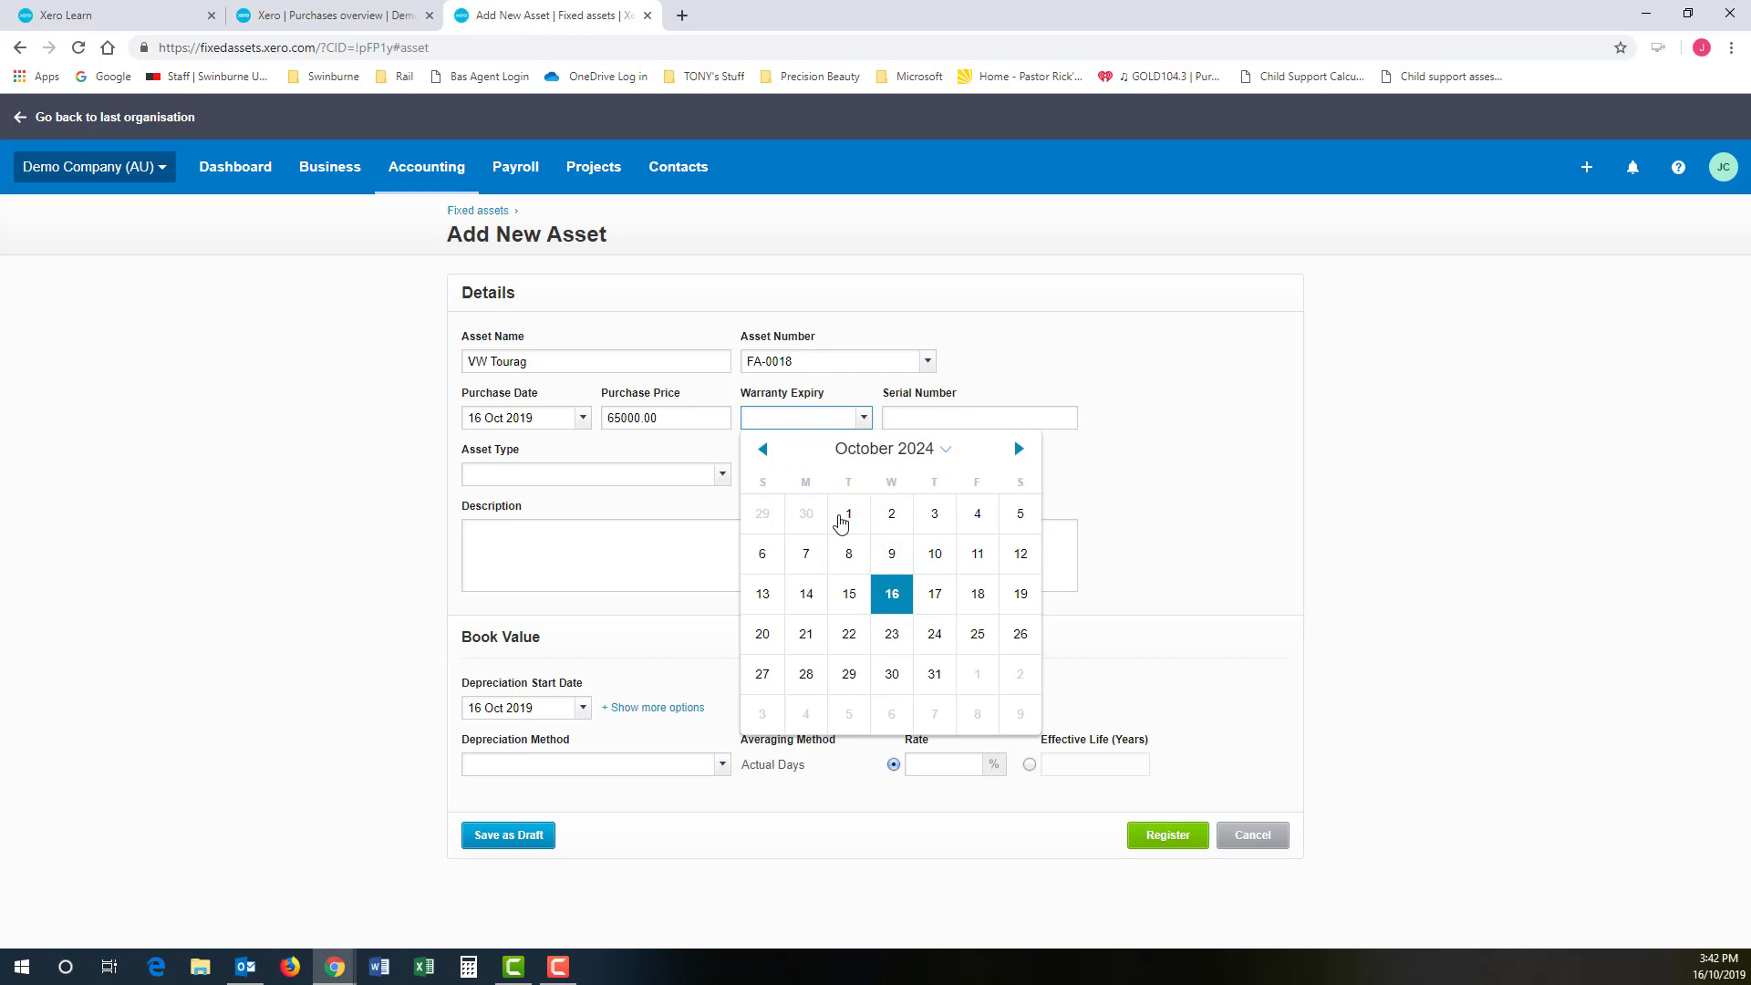
pyautogui.click(883, 595)
# Step: Enter IBG5XY as the VW Tourag's serial number and choose Motor Vehicles as its asset type
pyautogui.click(932, 417)
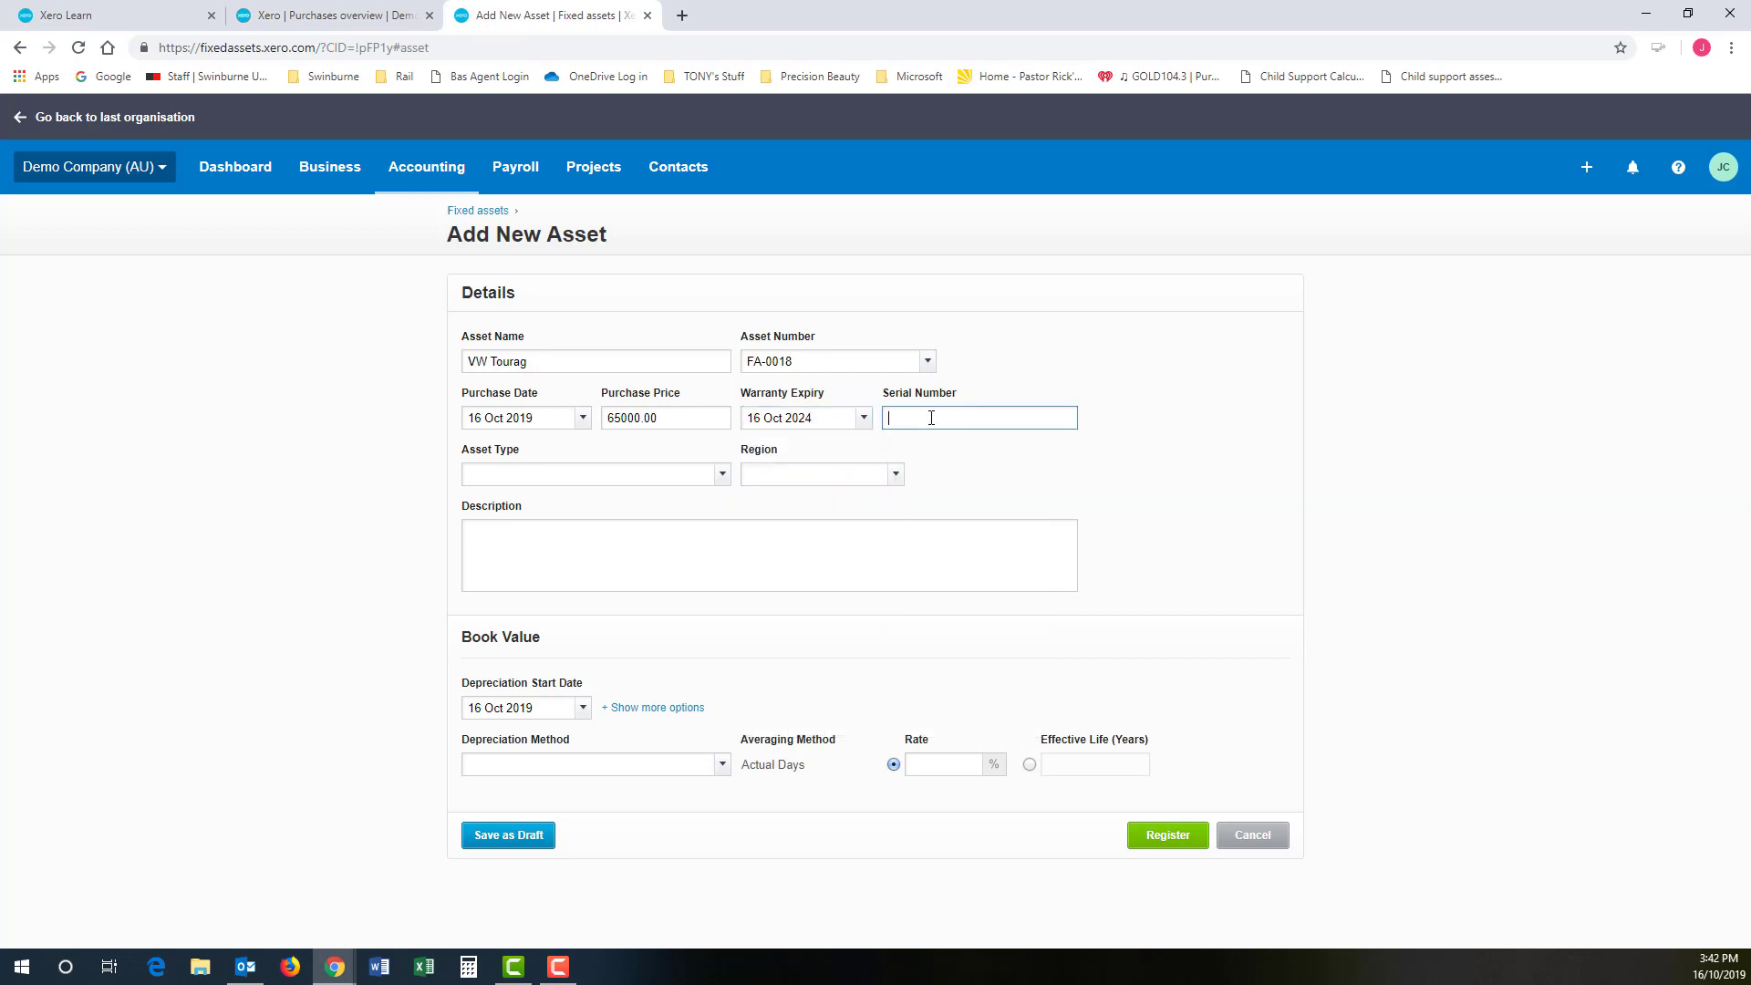
pyautogui.write('IBG5XY')
pyautogui.click(725, 473)
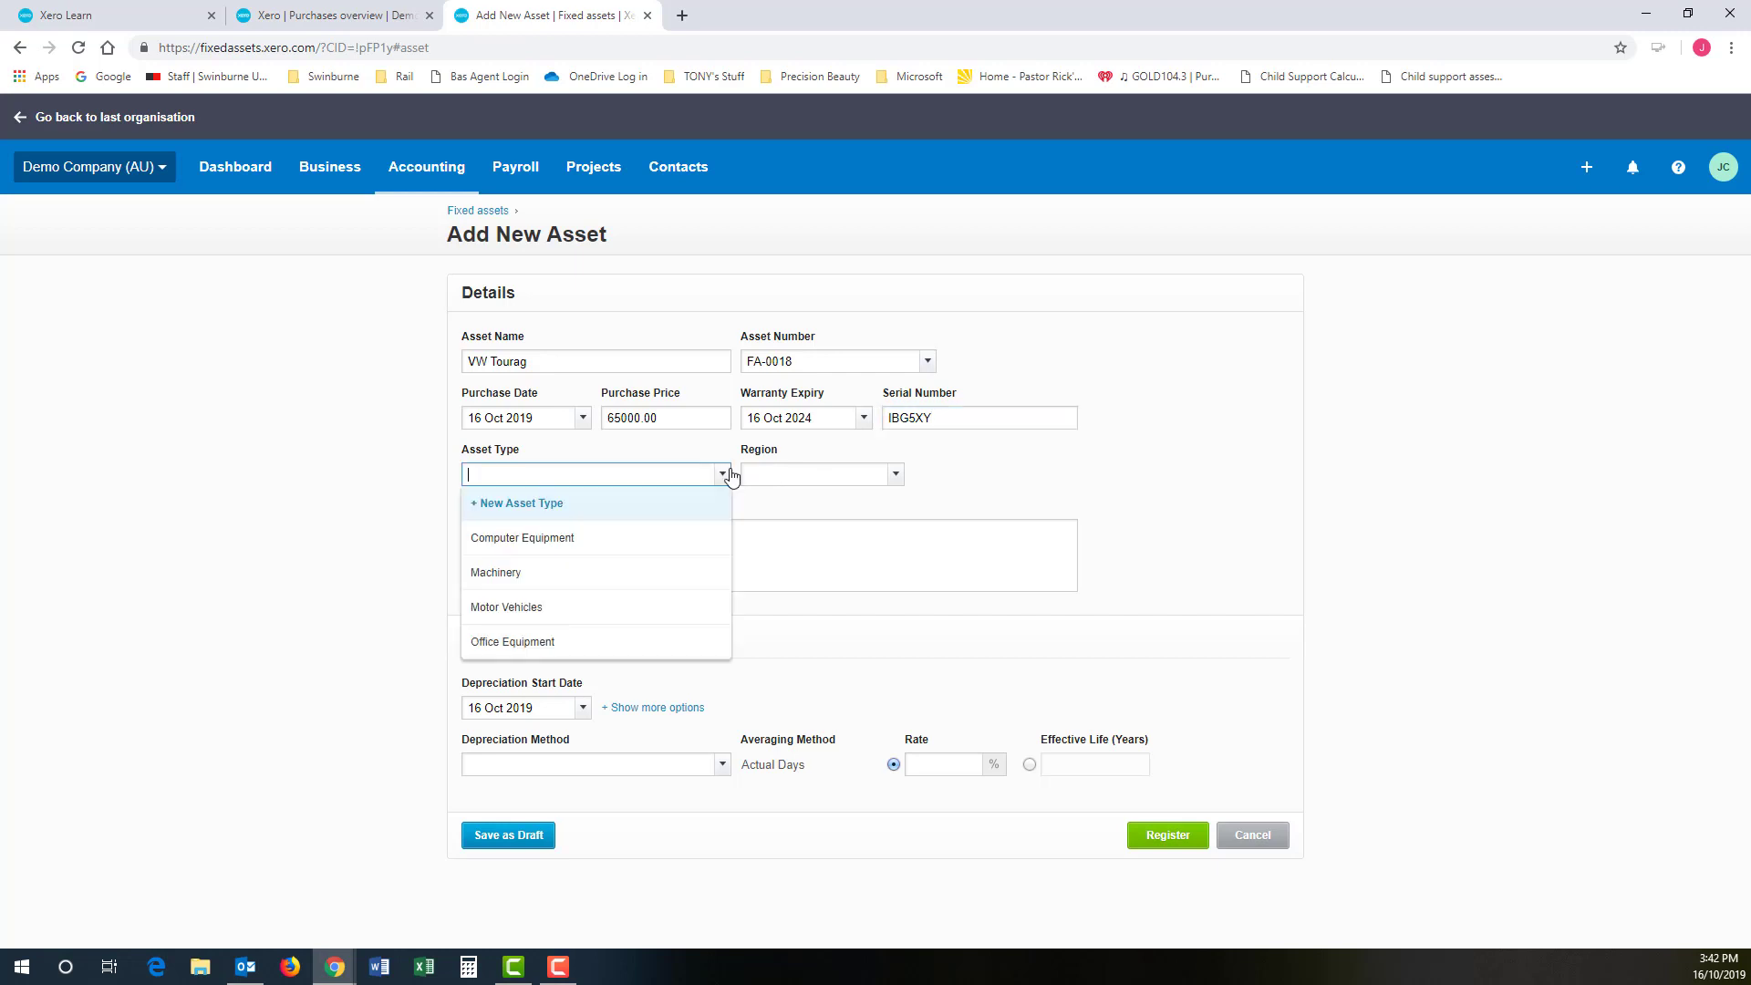
pyautogui.click(535, 610)
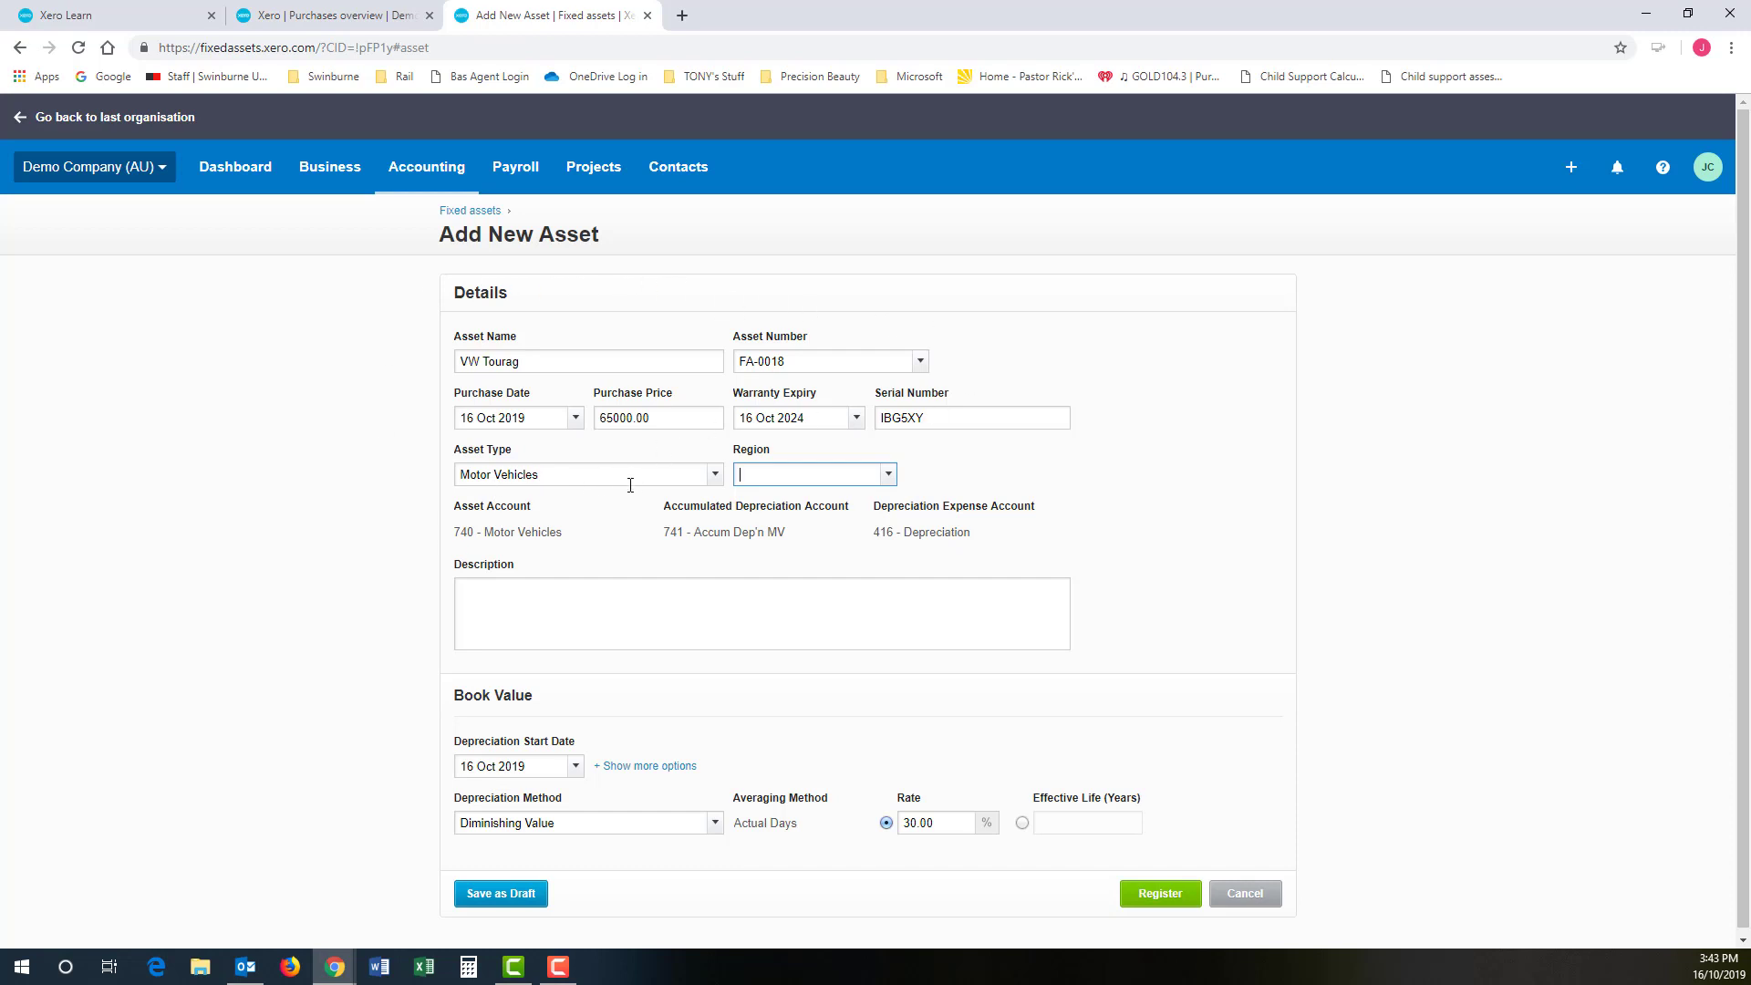
# Step: Set the VW Tourag's depreciation to Straight Line at a rate of 25% and register the asset
pyautogui.scroll(-1, 584, 547)
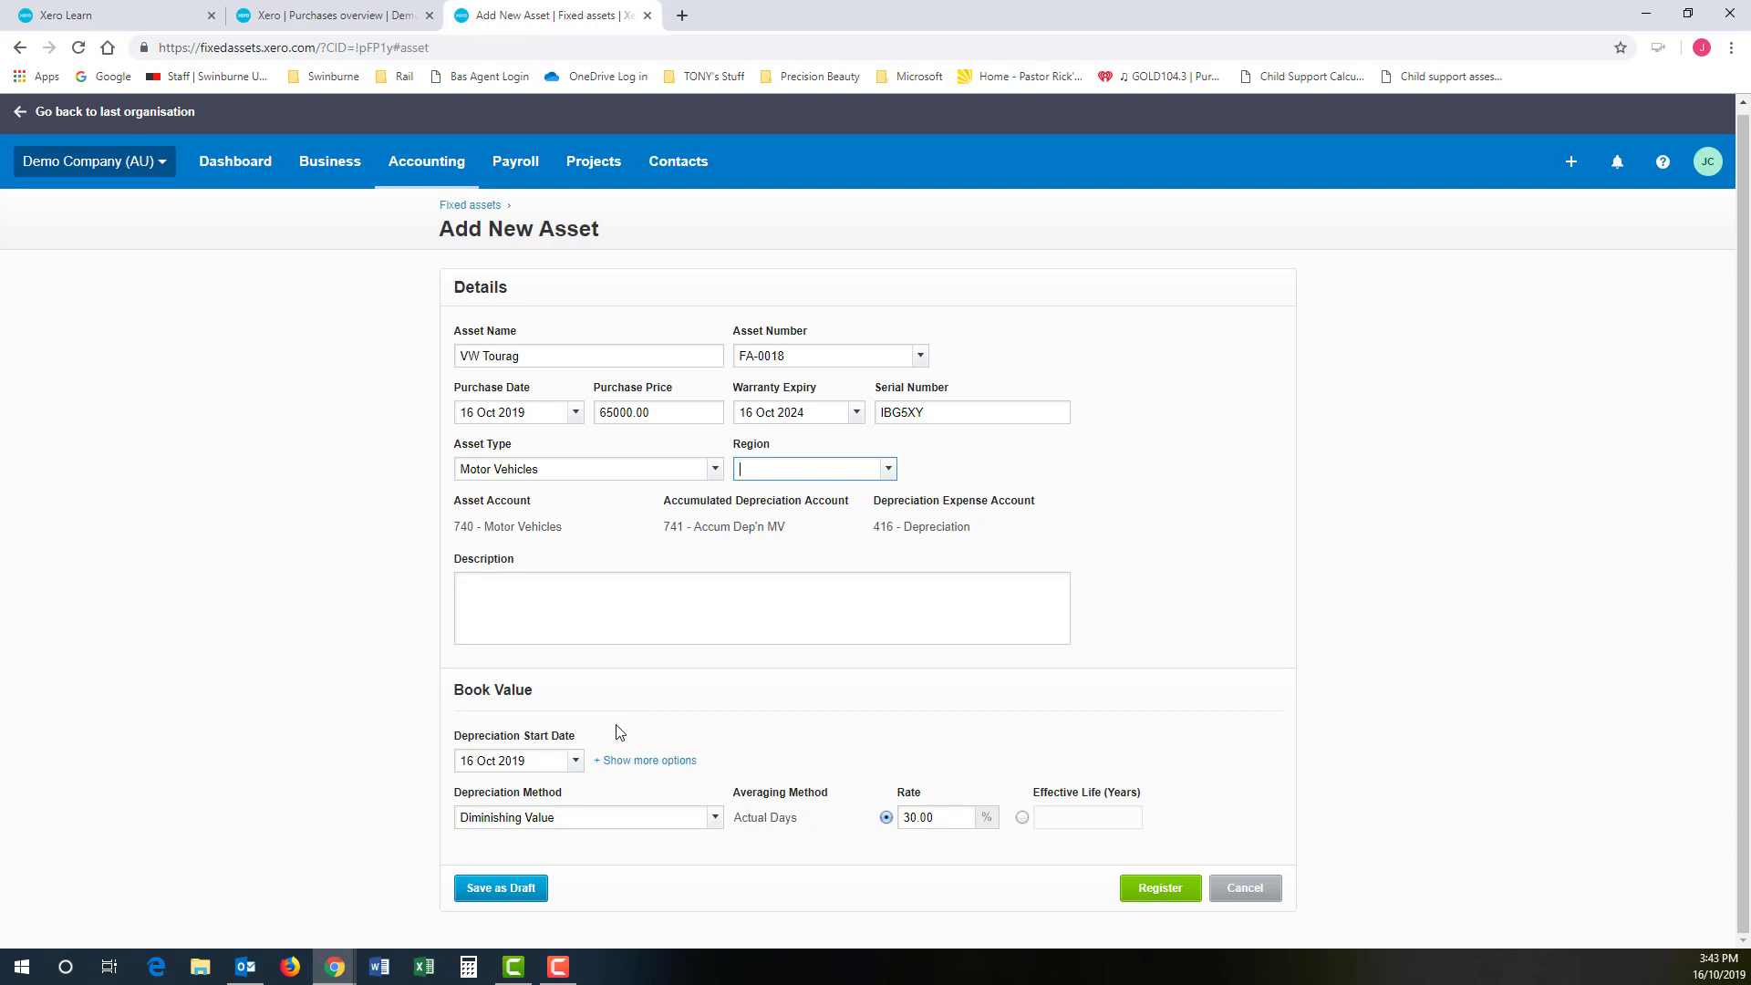
pyautogui.click(715, 819)
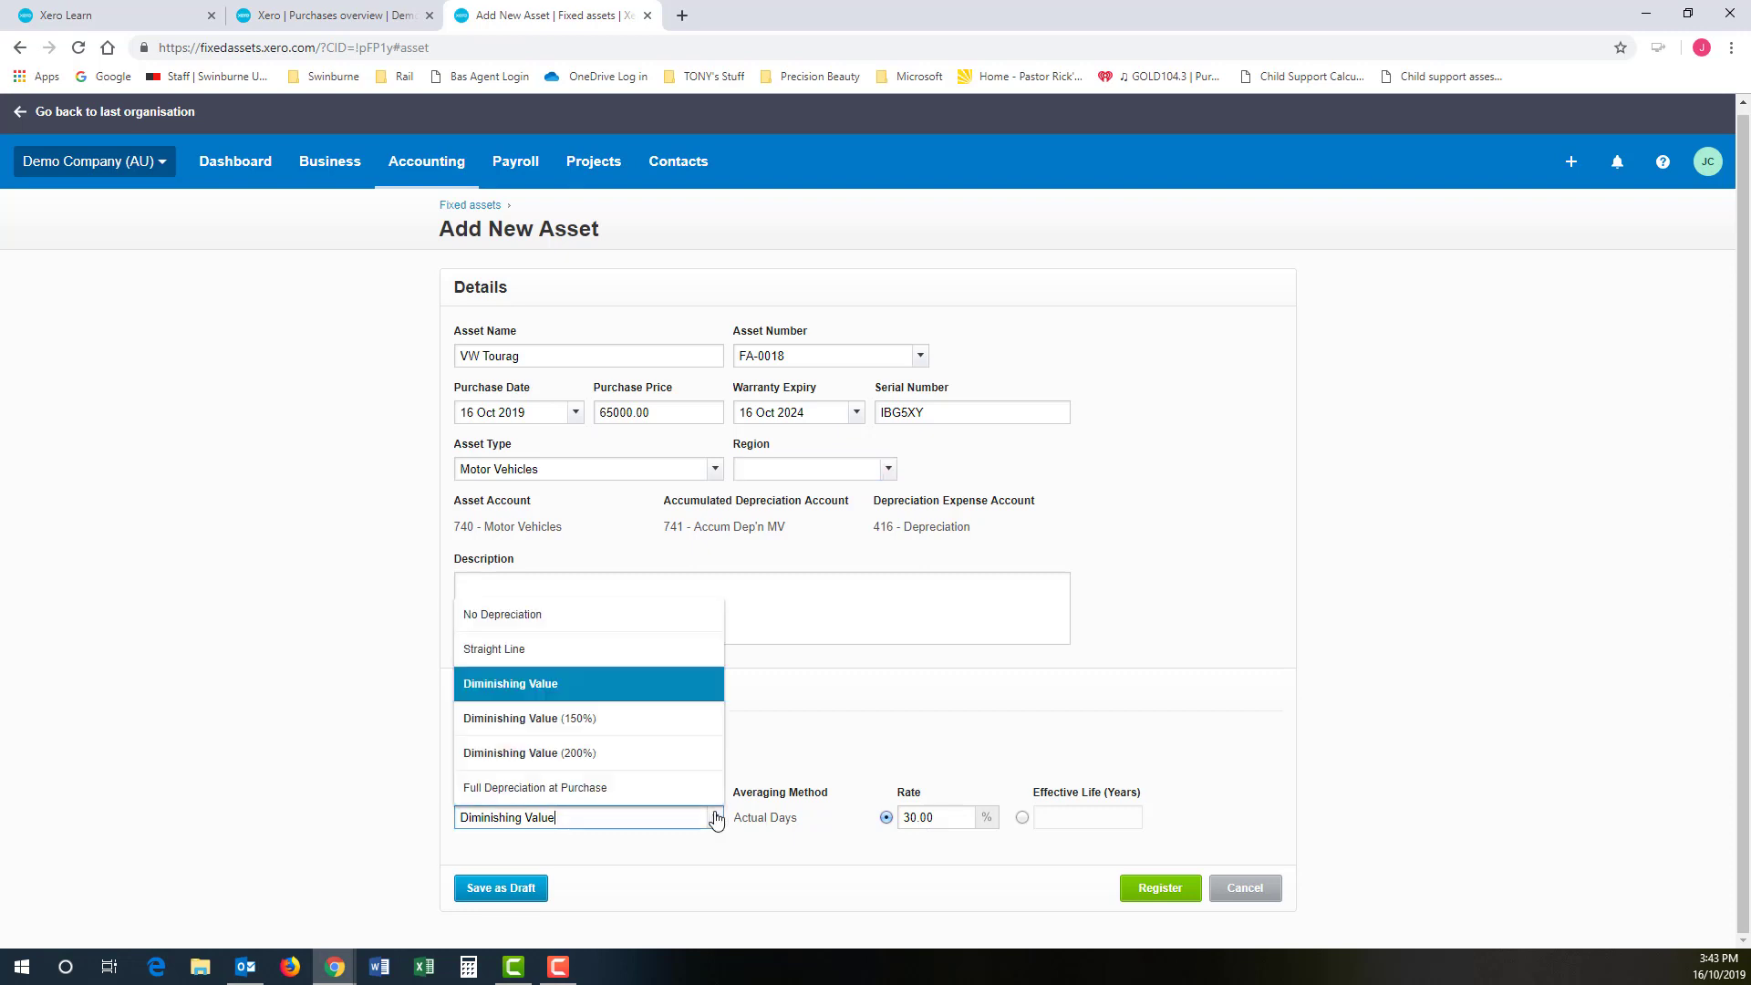
pyautogui.click(715, 818)
pyautogui.click(716, 818)
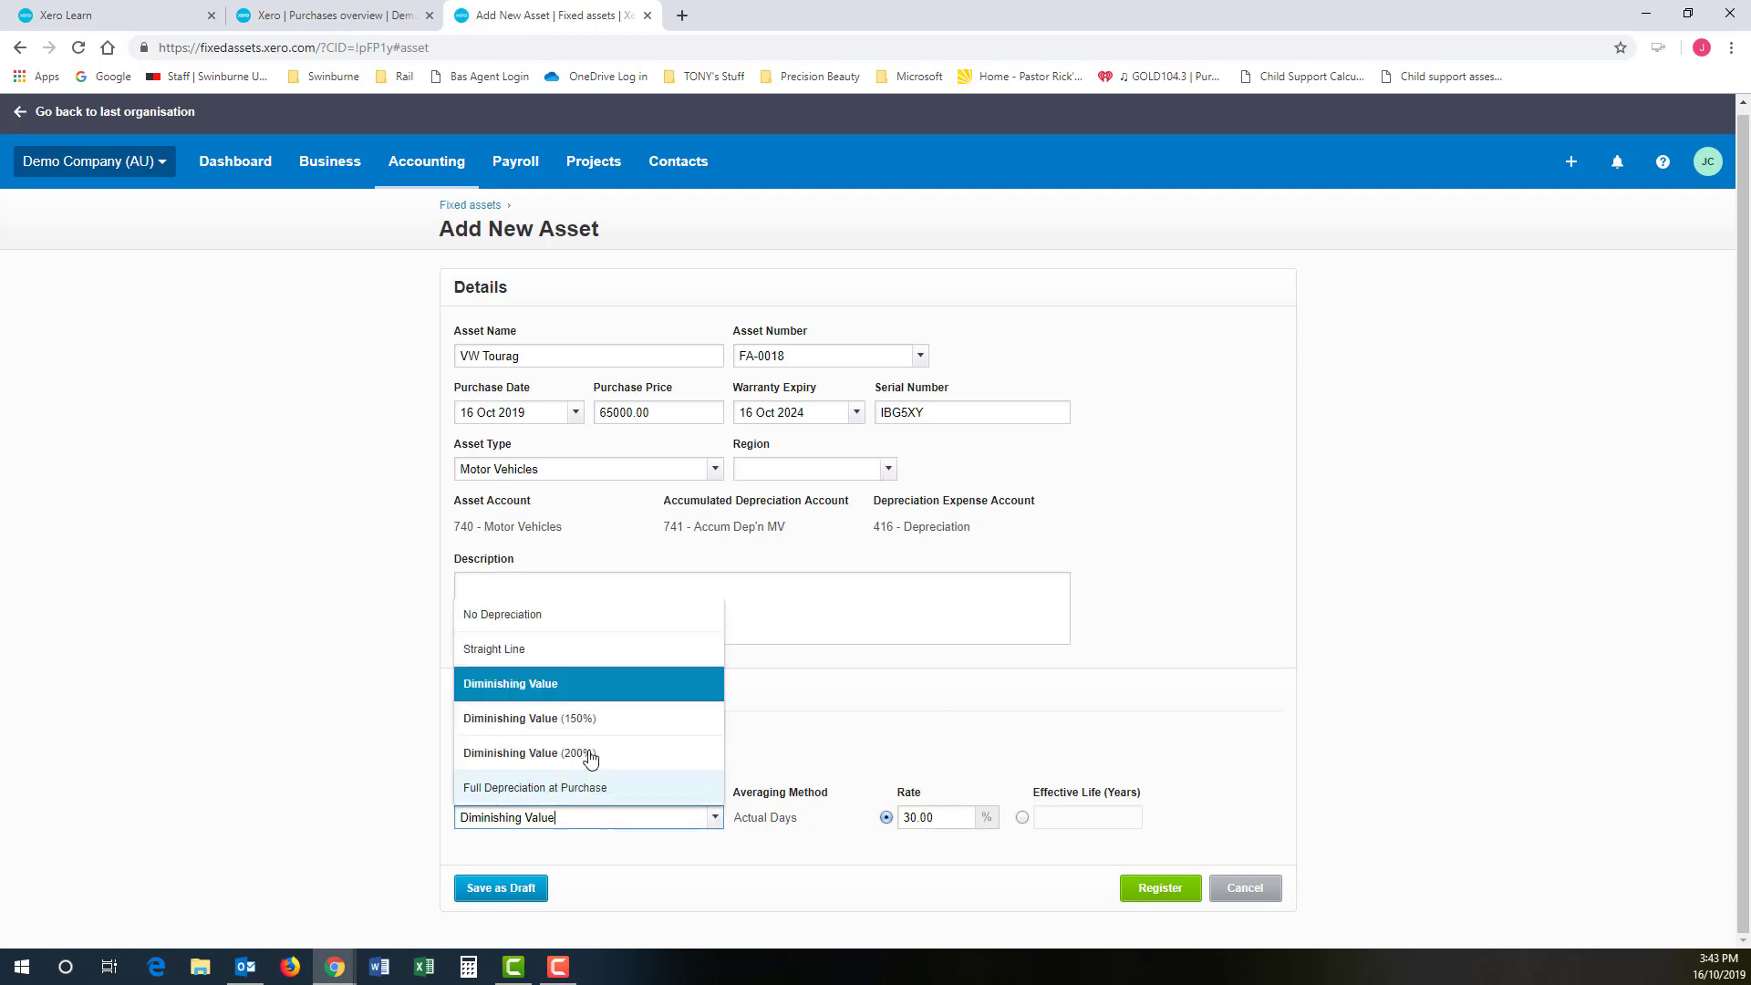
pyautogui.click(517, 652)
pyautogui.click(886, 818)
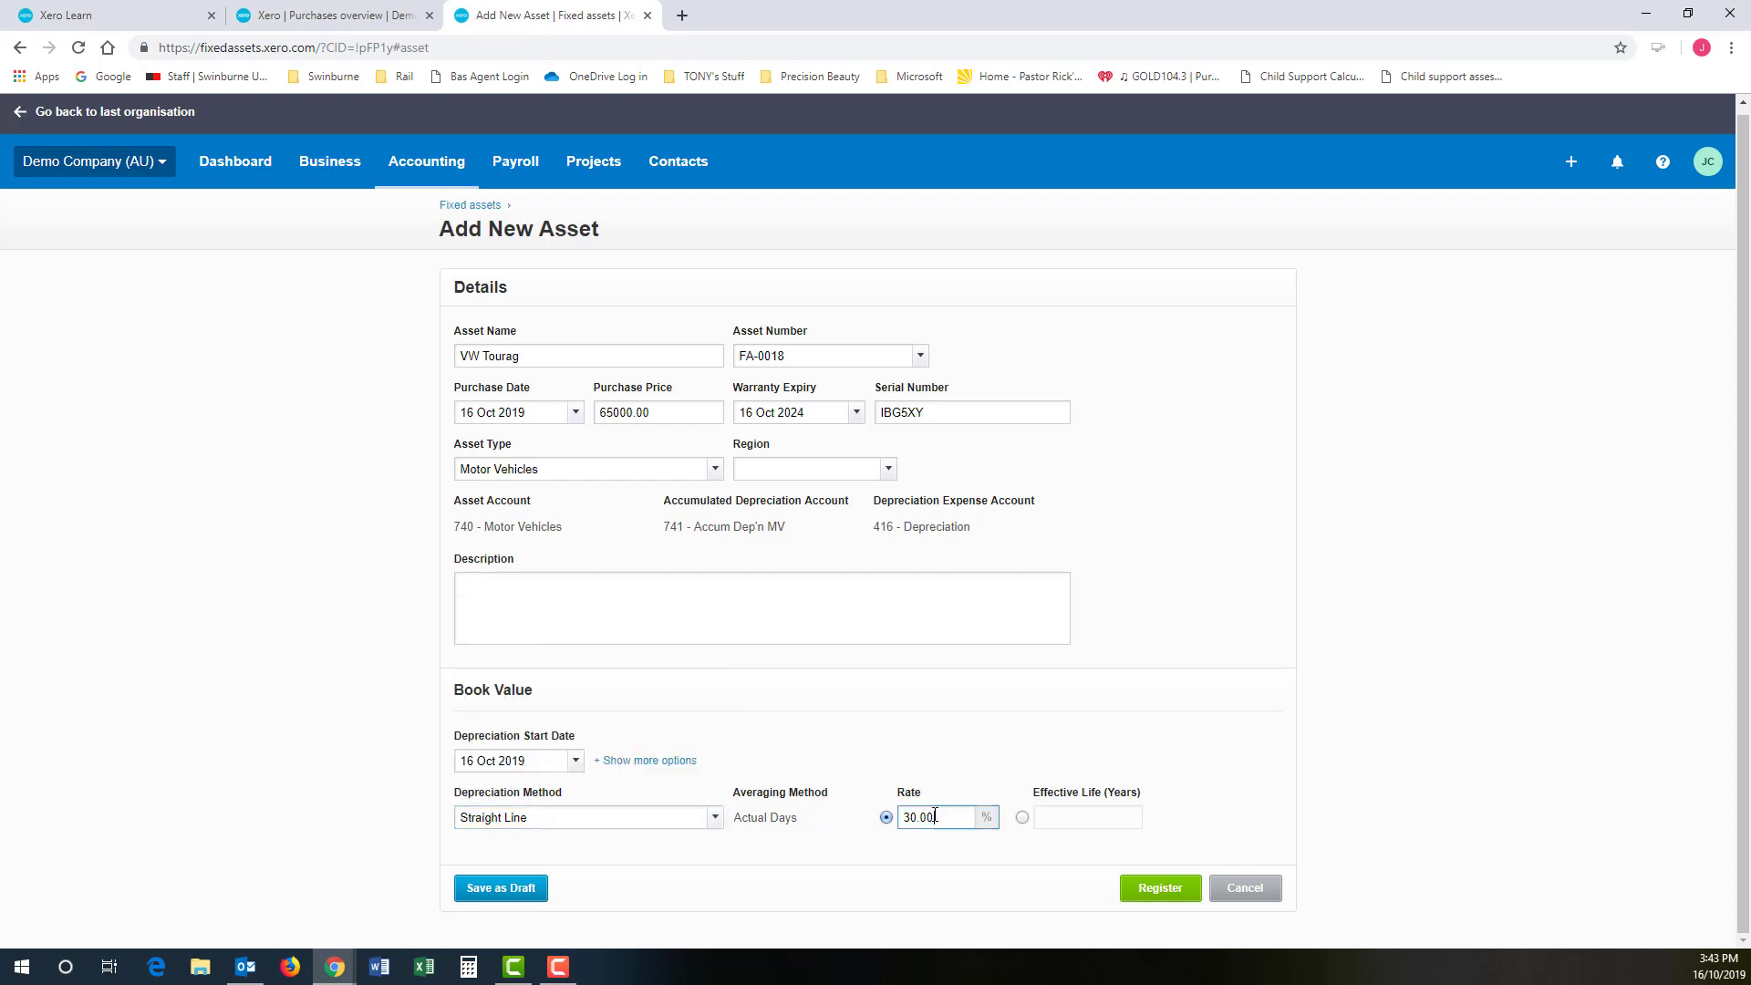
pyautogui.write('25')
pyautogui.press('Tab')
pyautogui.click(1185, 893)
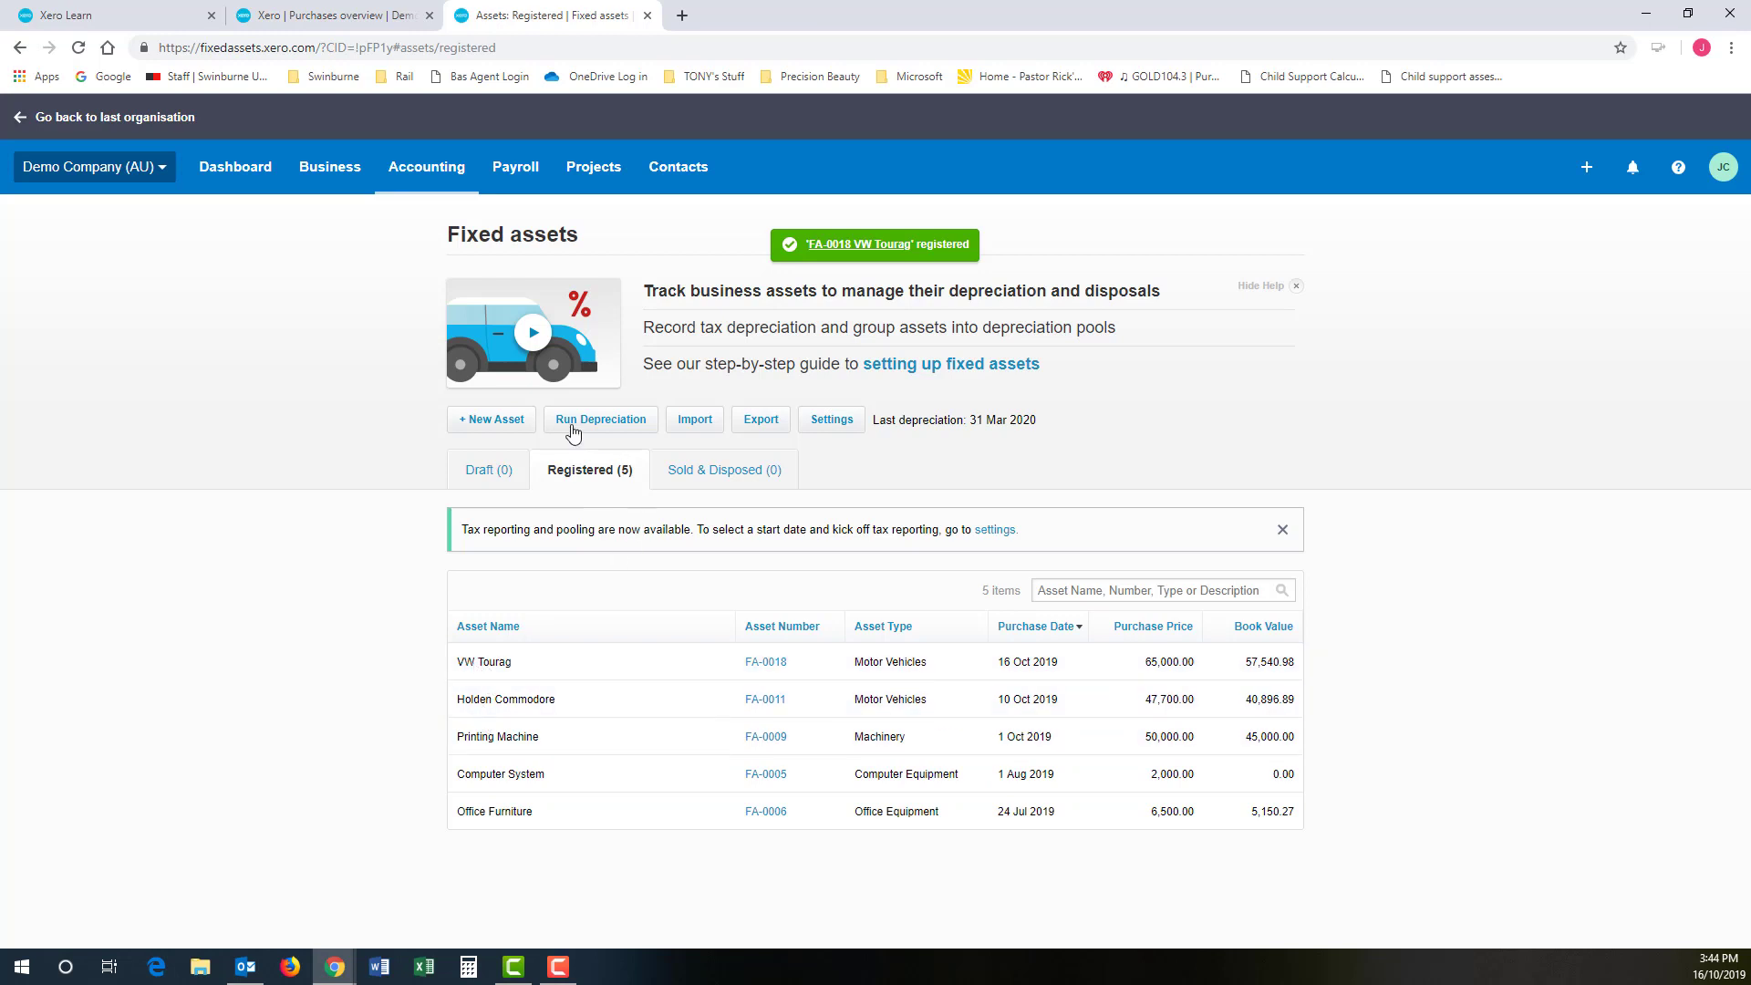
# Step: Start another new fixed asset named Photo Copier and accept the automatic asset numbering with prefix FA- and next number 0019
pyautogui.click(509, 426)
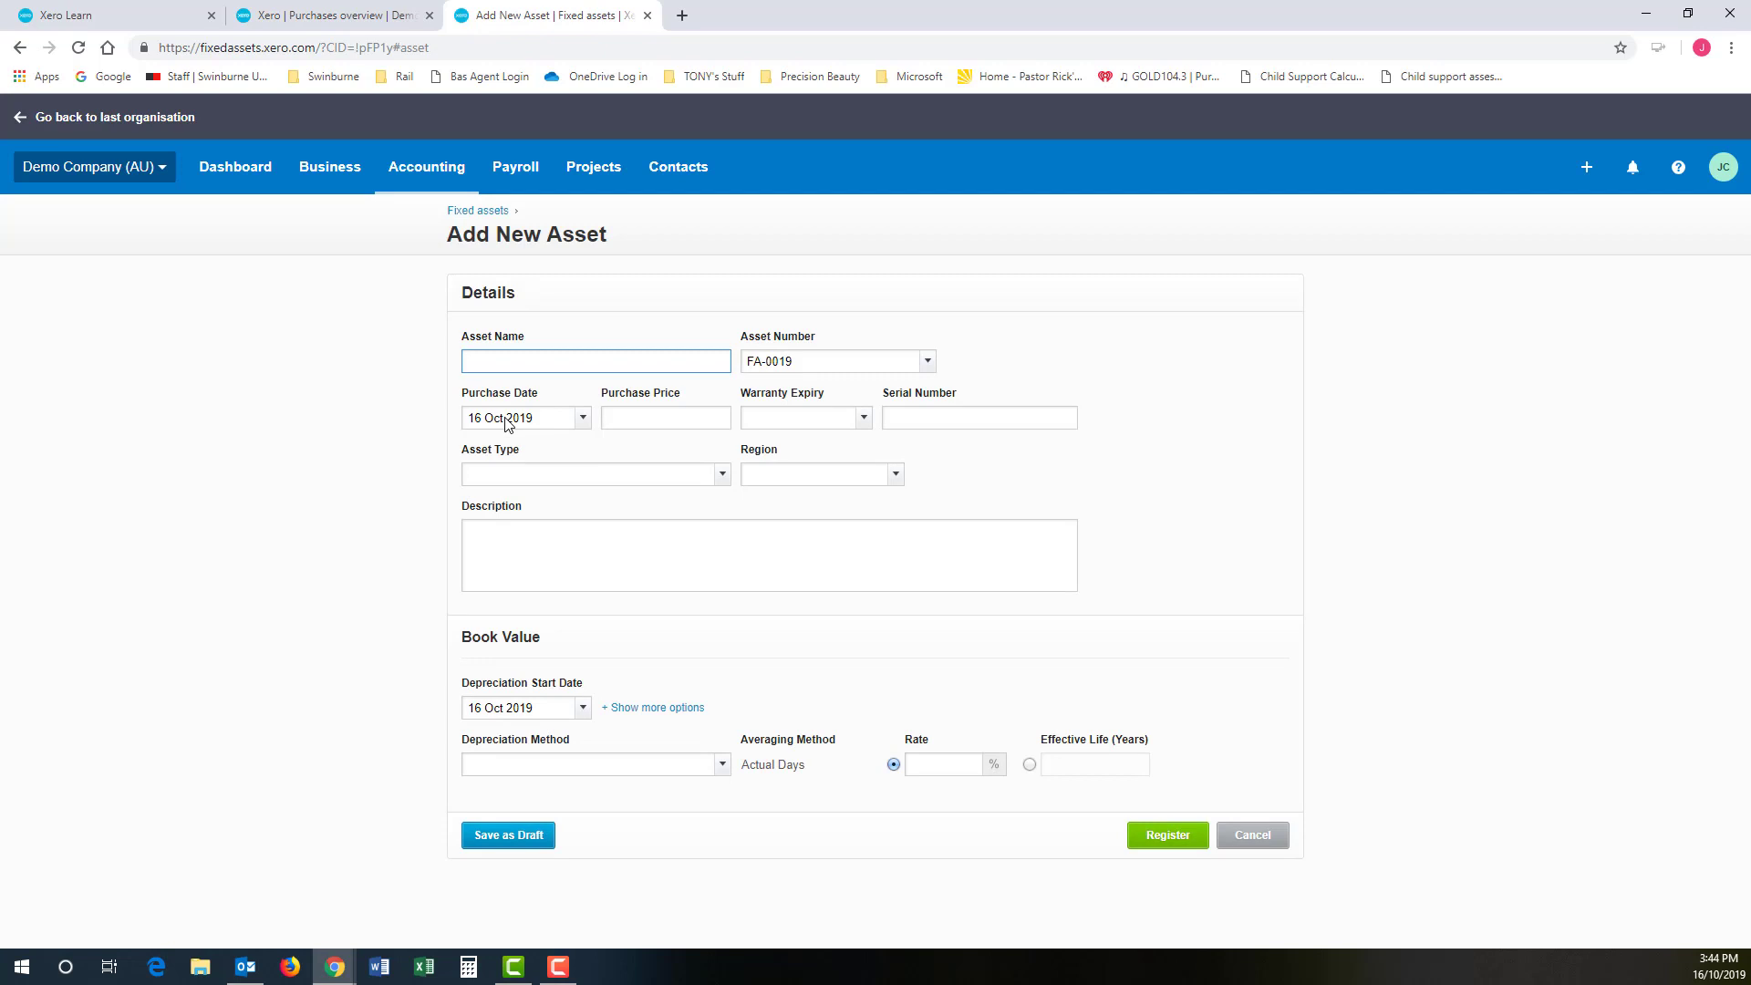
pyautogui.write('Photo COpue')
pyautogui.press('BackSpace')
pyautogui.press('BackSpace')
pyautogui.press('BackSpace')
pyautogui.press('BackSpace')
pyautogui.press('Tab')
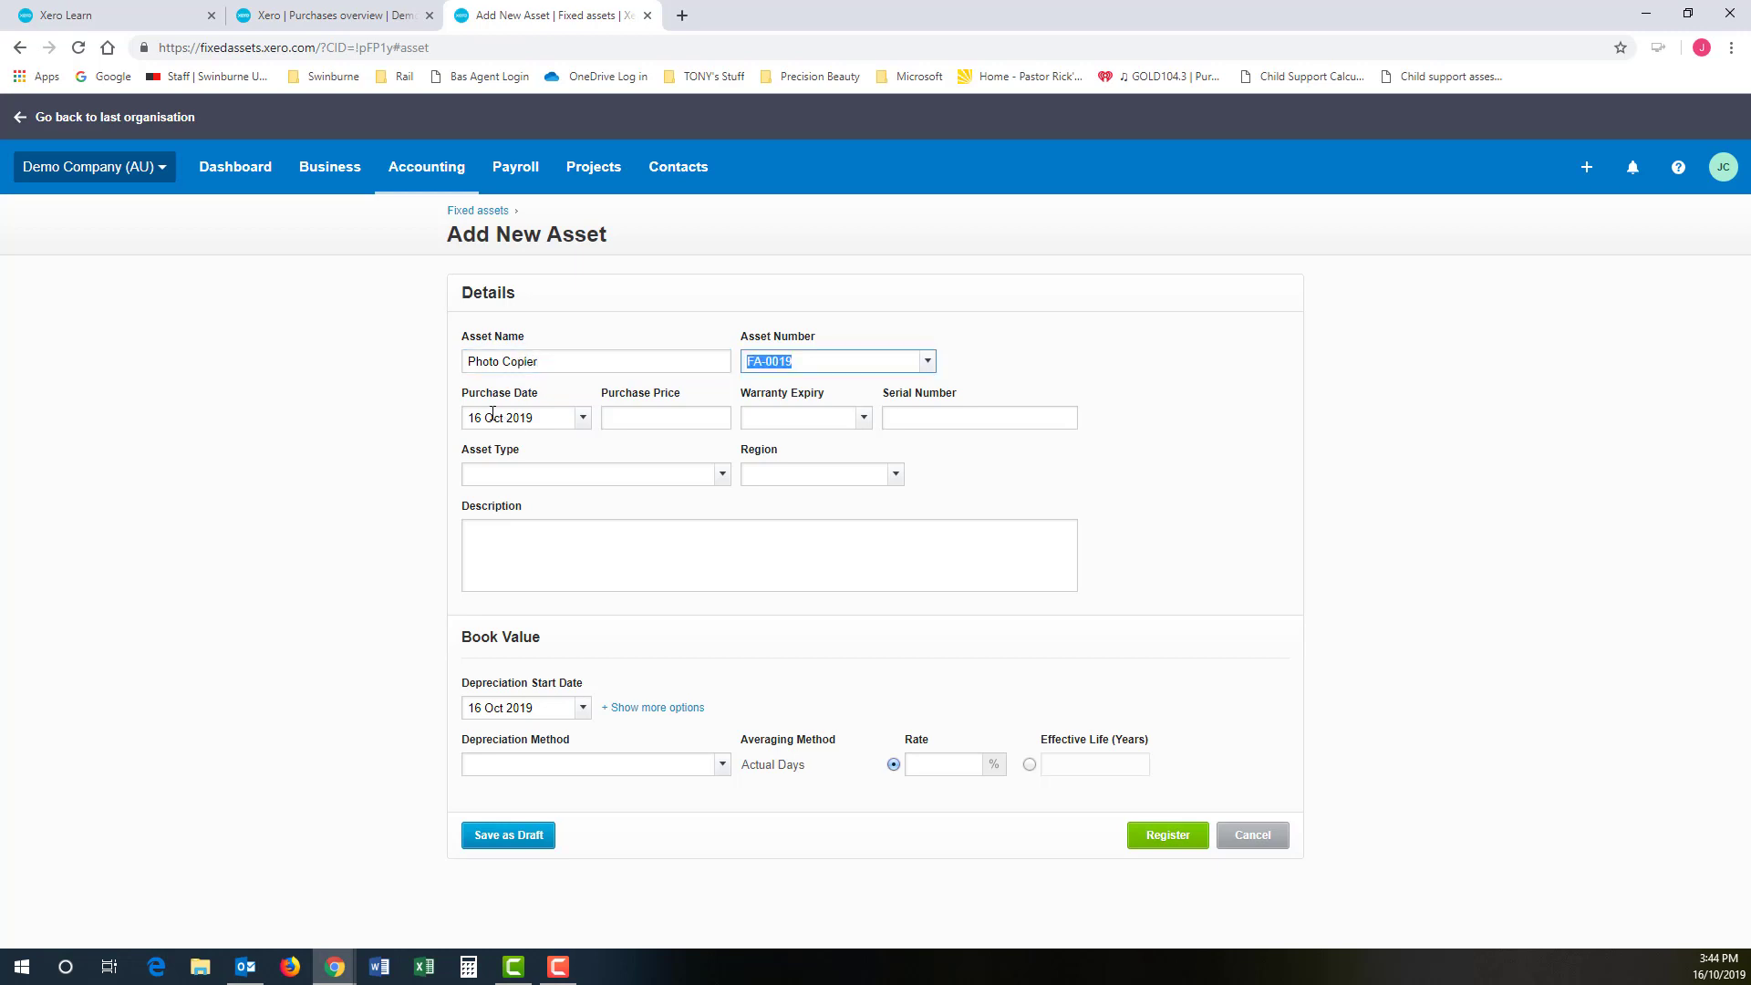
pyautogui.click(928, 363)
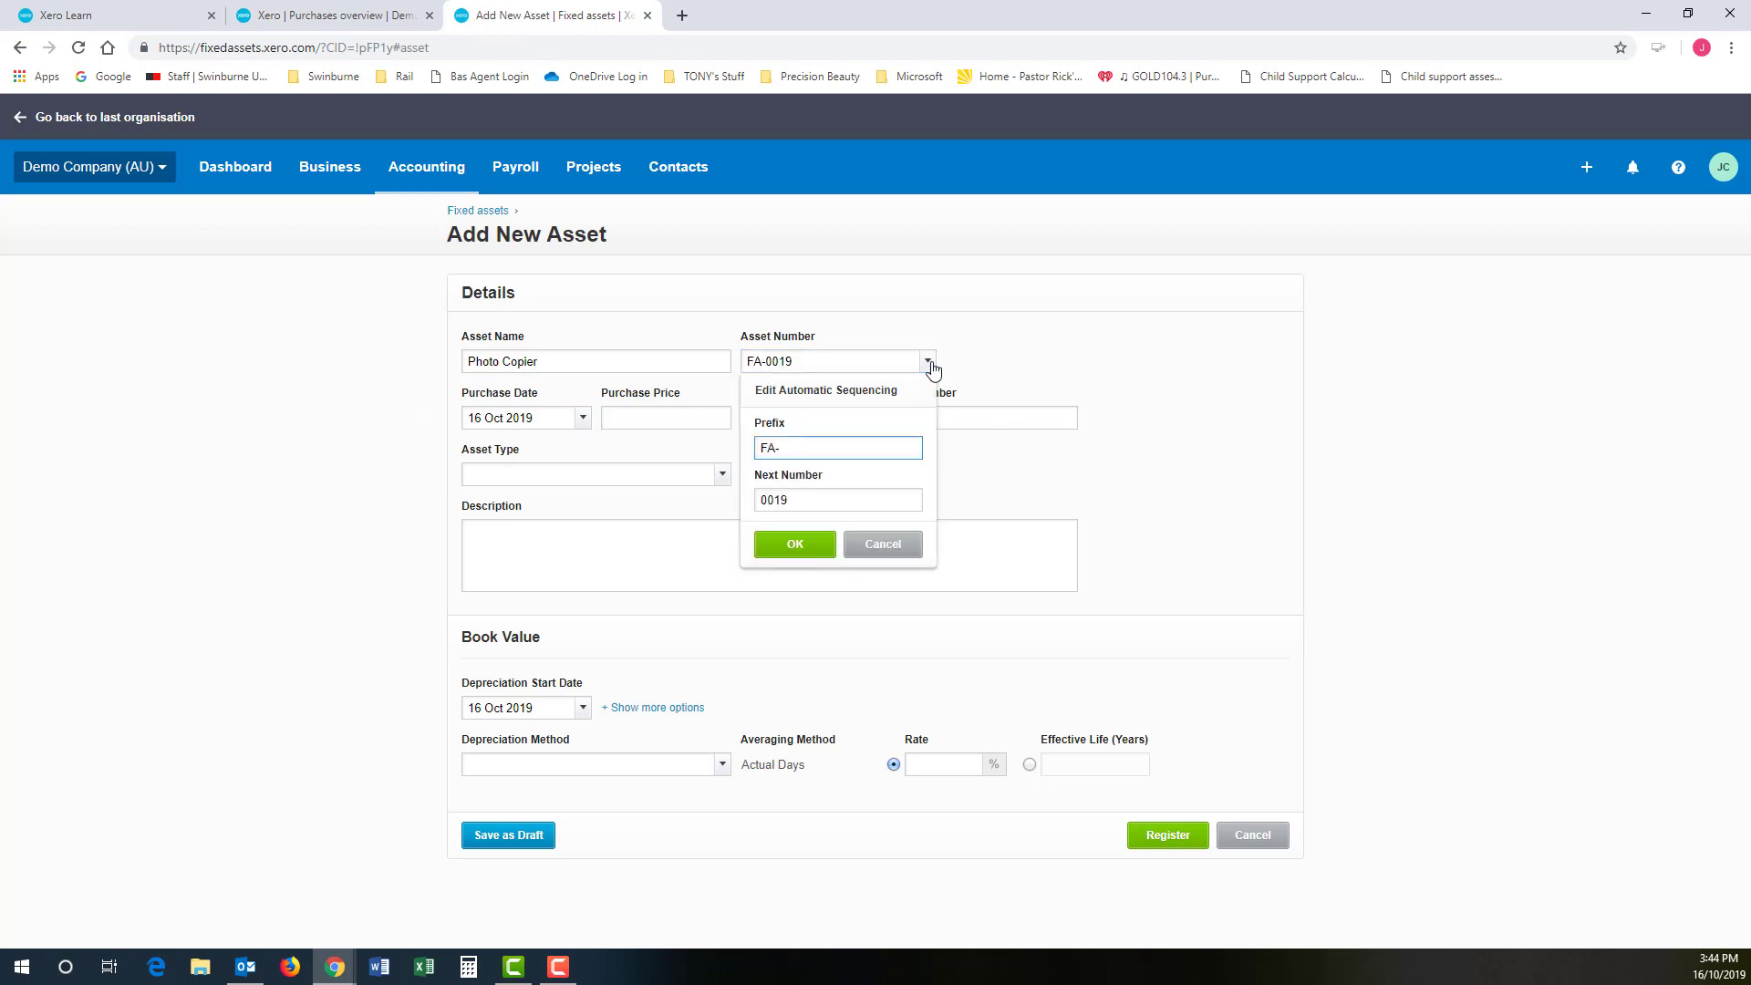
pyautogui.click(820, 550)
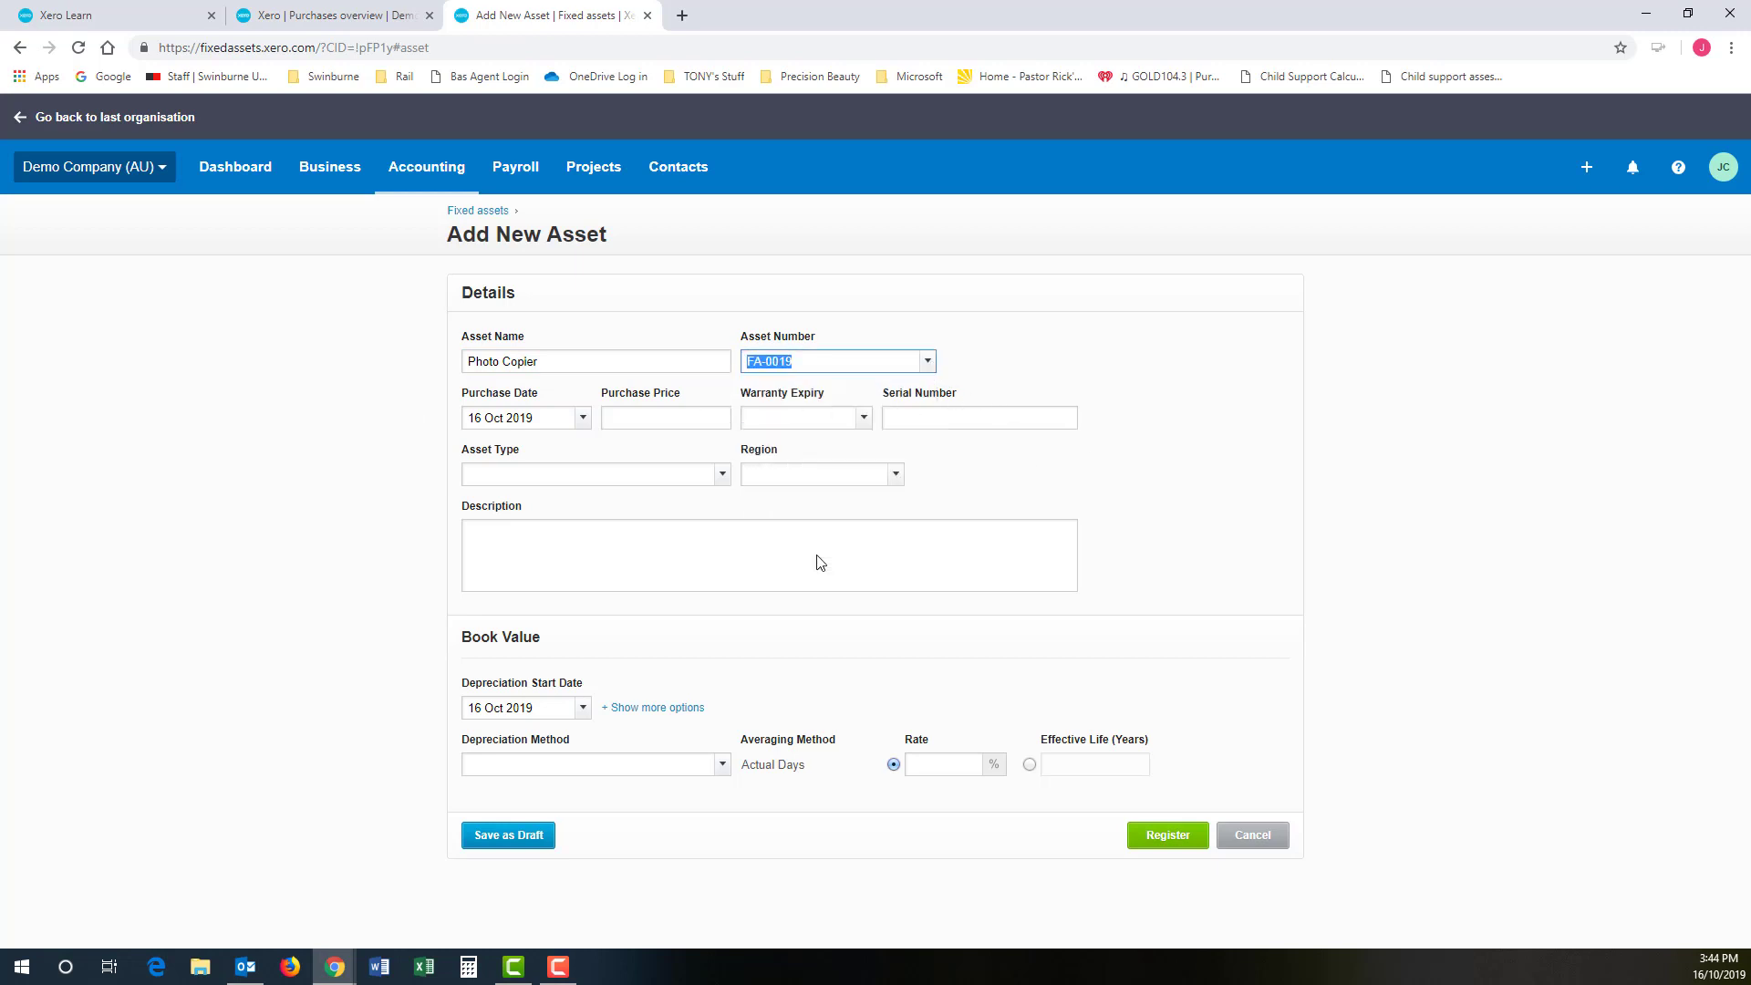
# Step: Set the Photo Copier's purchase date to 9 Oct 2019 and its purchase price to 10000
pyautogui.click(581, 420)
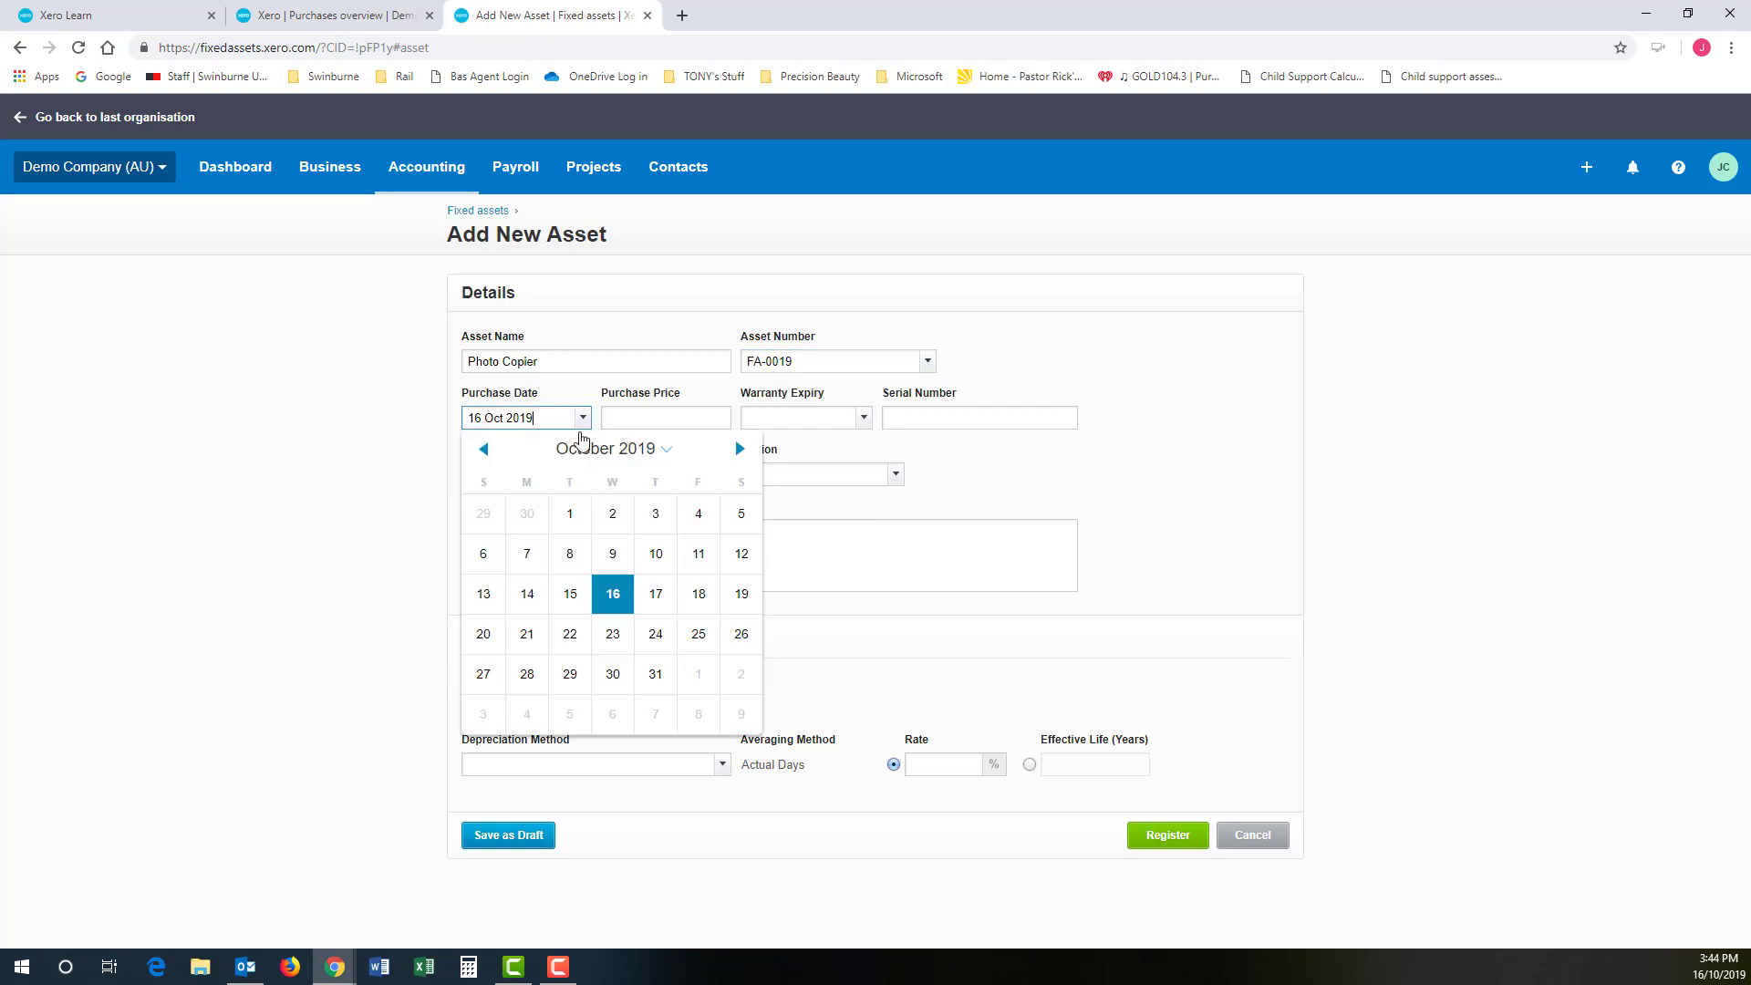
pyautogui.click(614, 554)
pyautogui.click(636, 412)
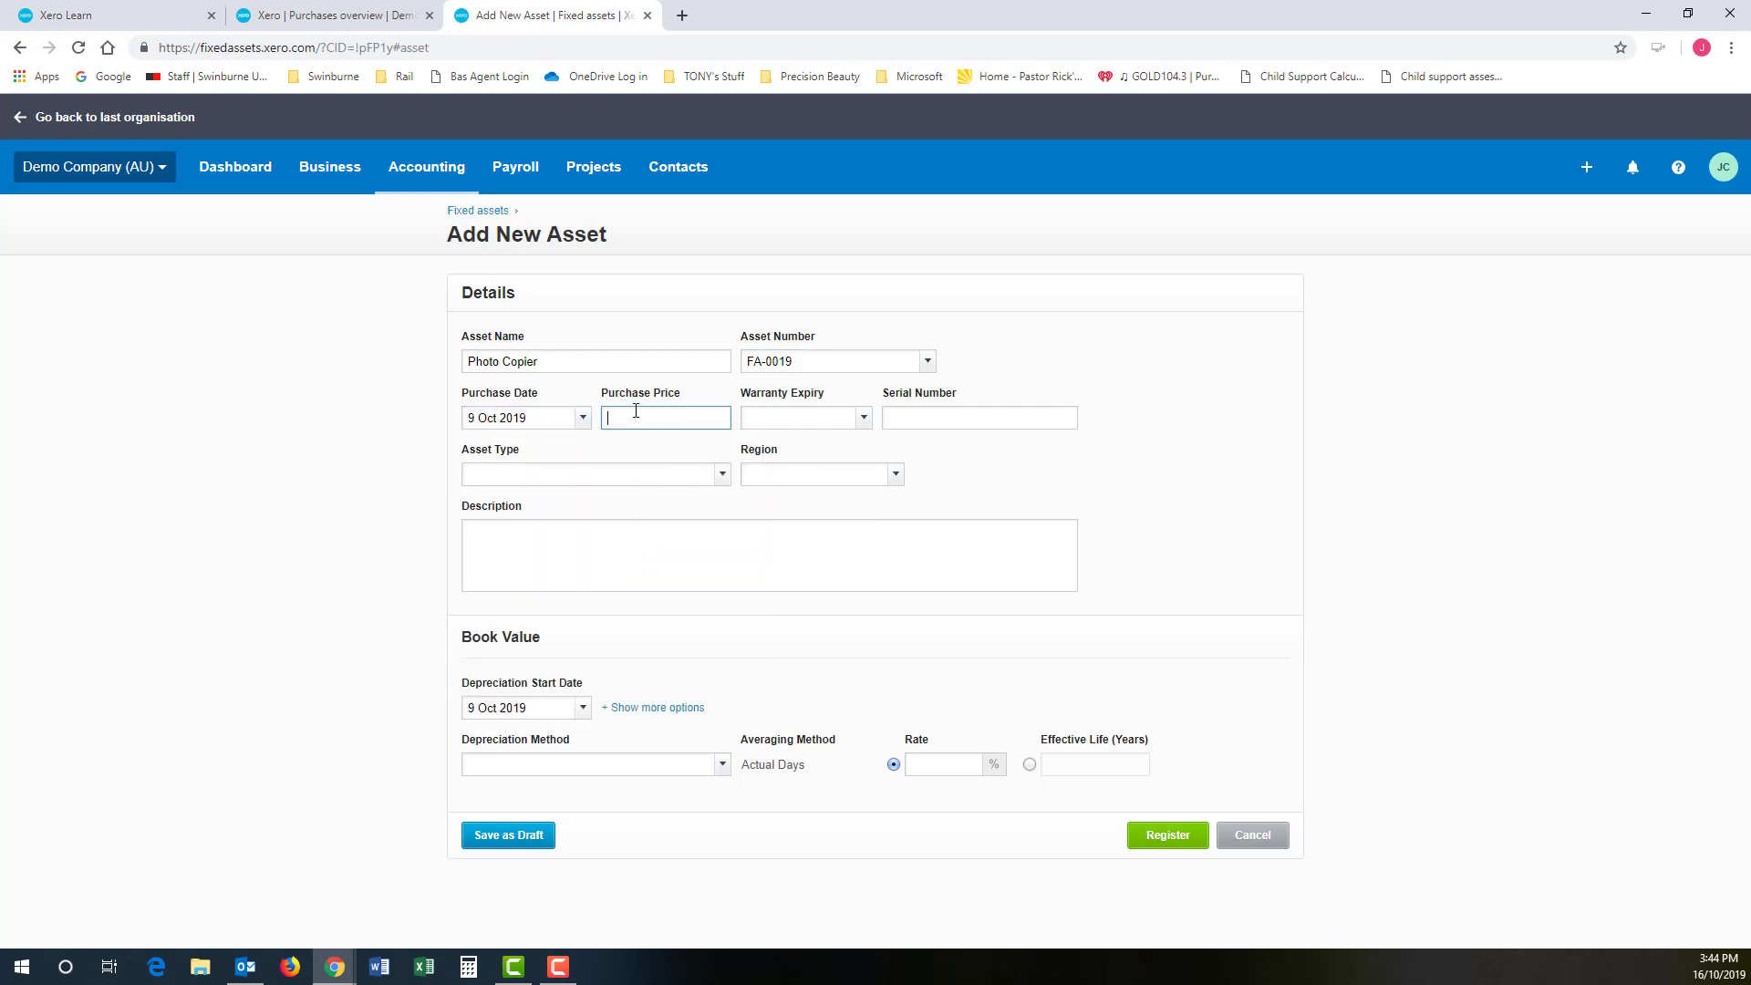
pyautogui.write('10000')
pyautogui.press('Tab')
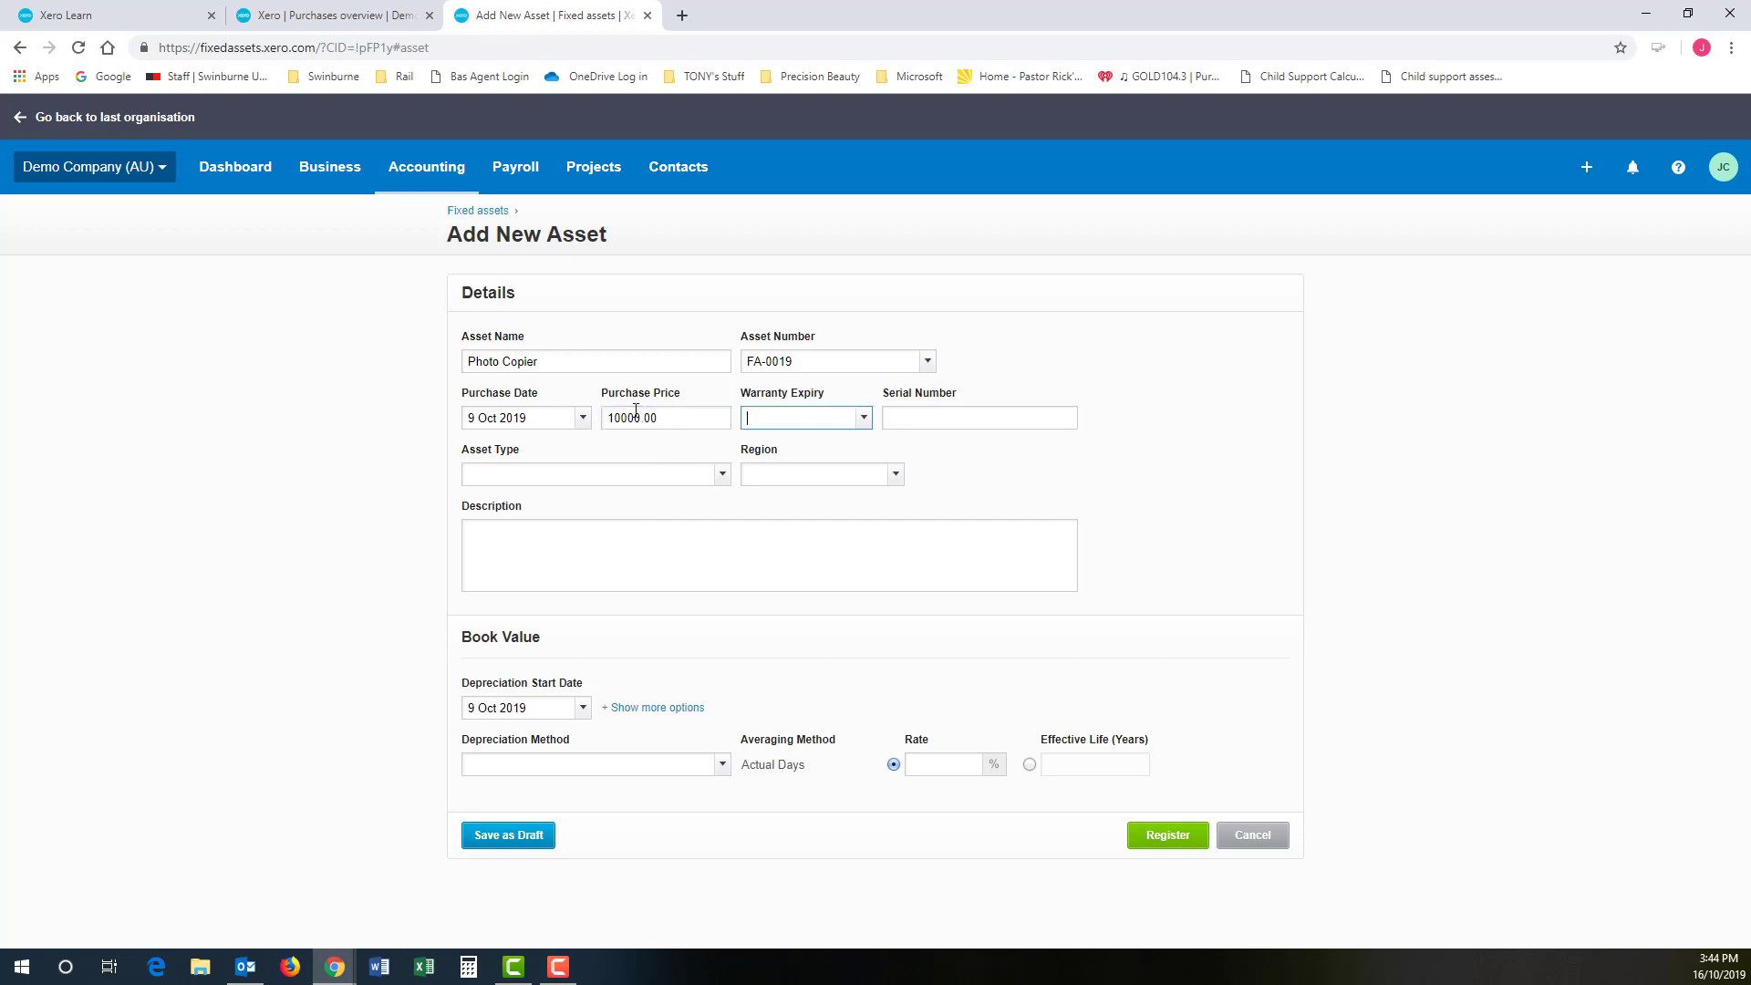
# Step: Set the Photo Copier's warranty expiry date to 9 Oct 2021
pyautogui.click(861, 421)
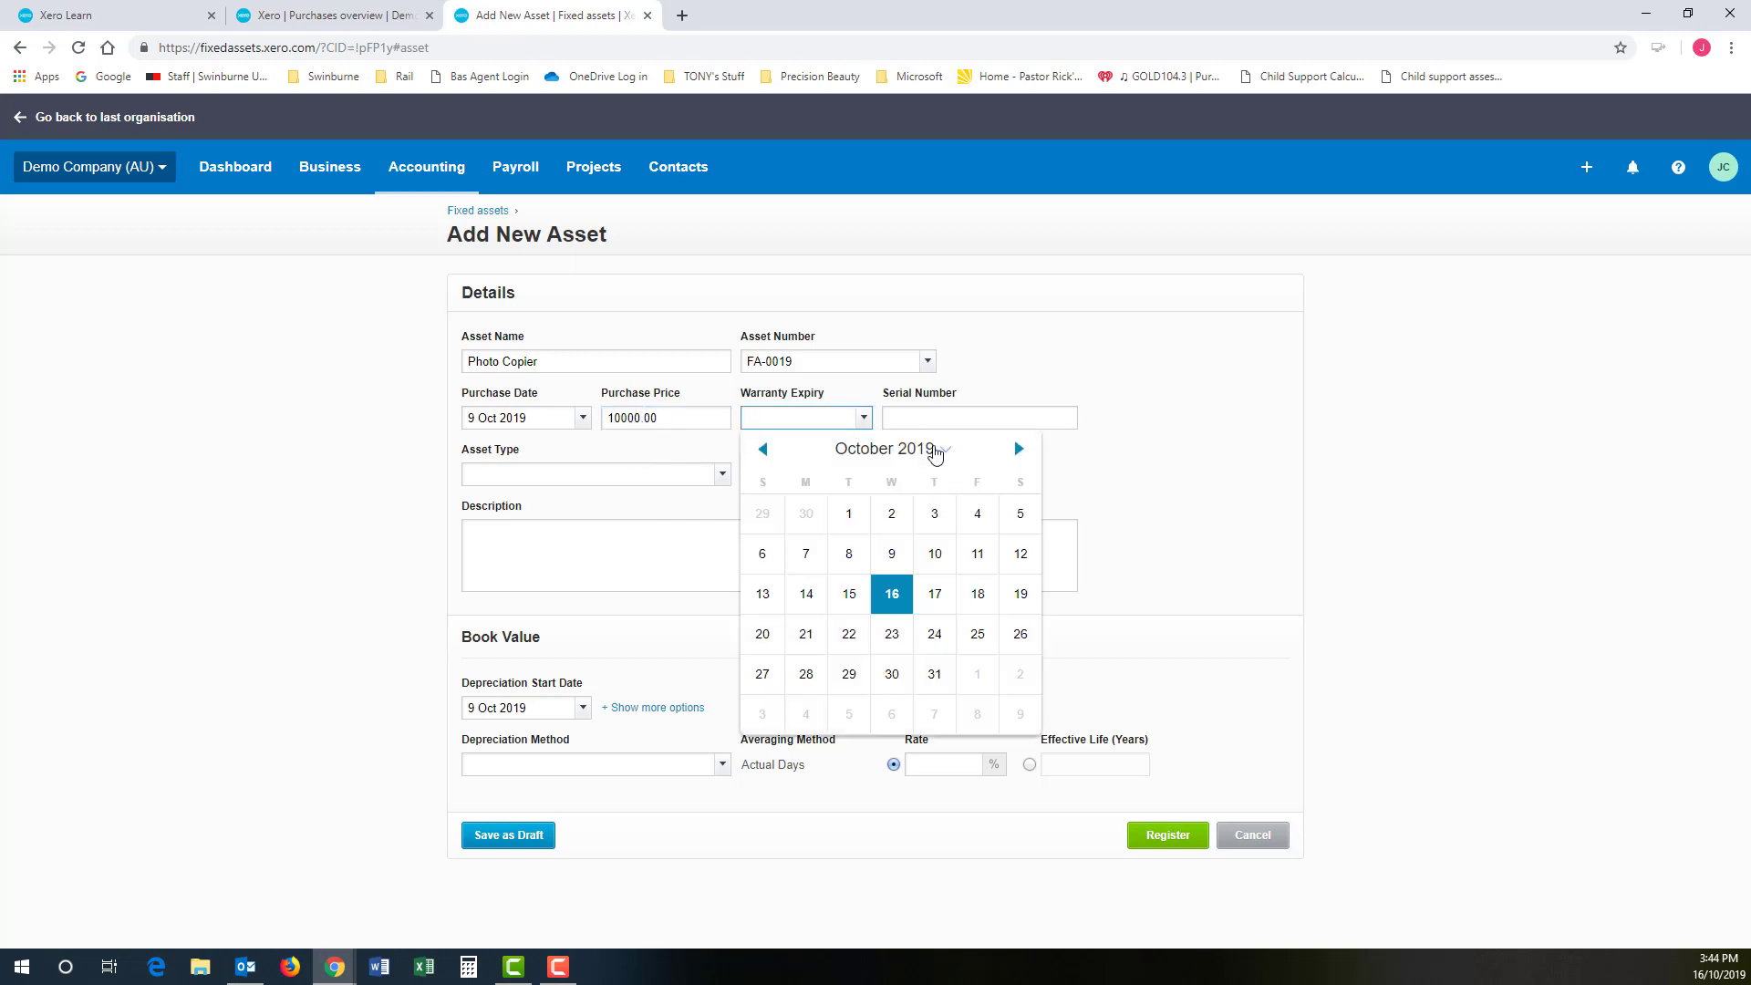
pyautogui.click(930, 452)
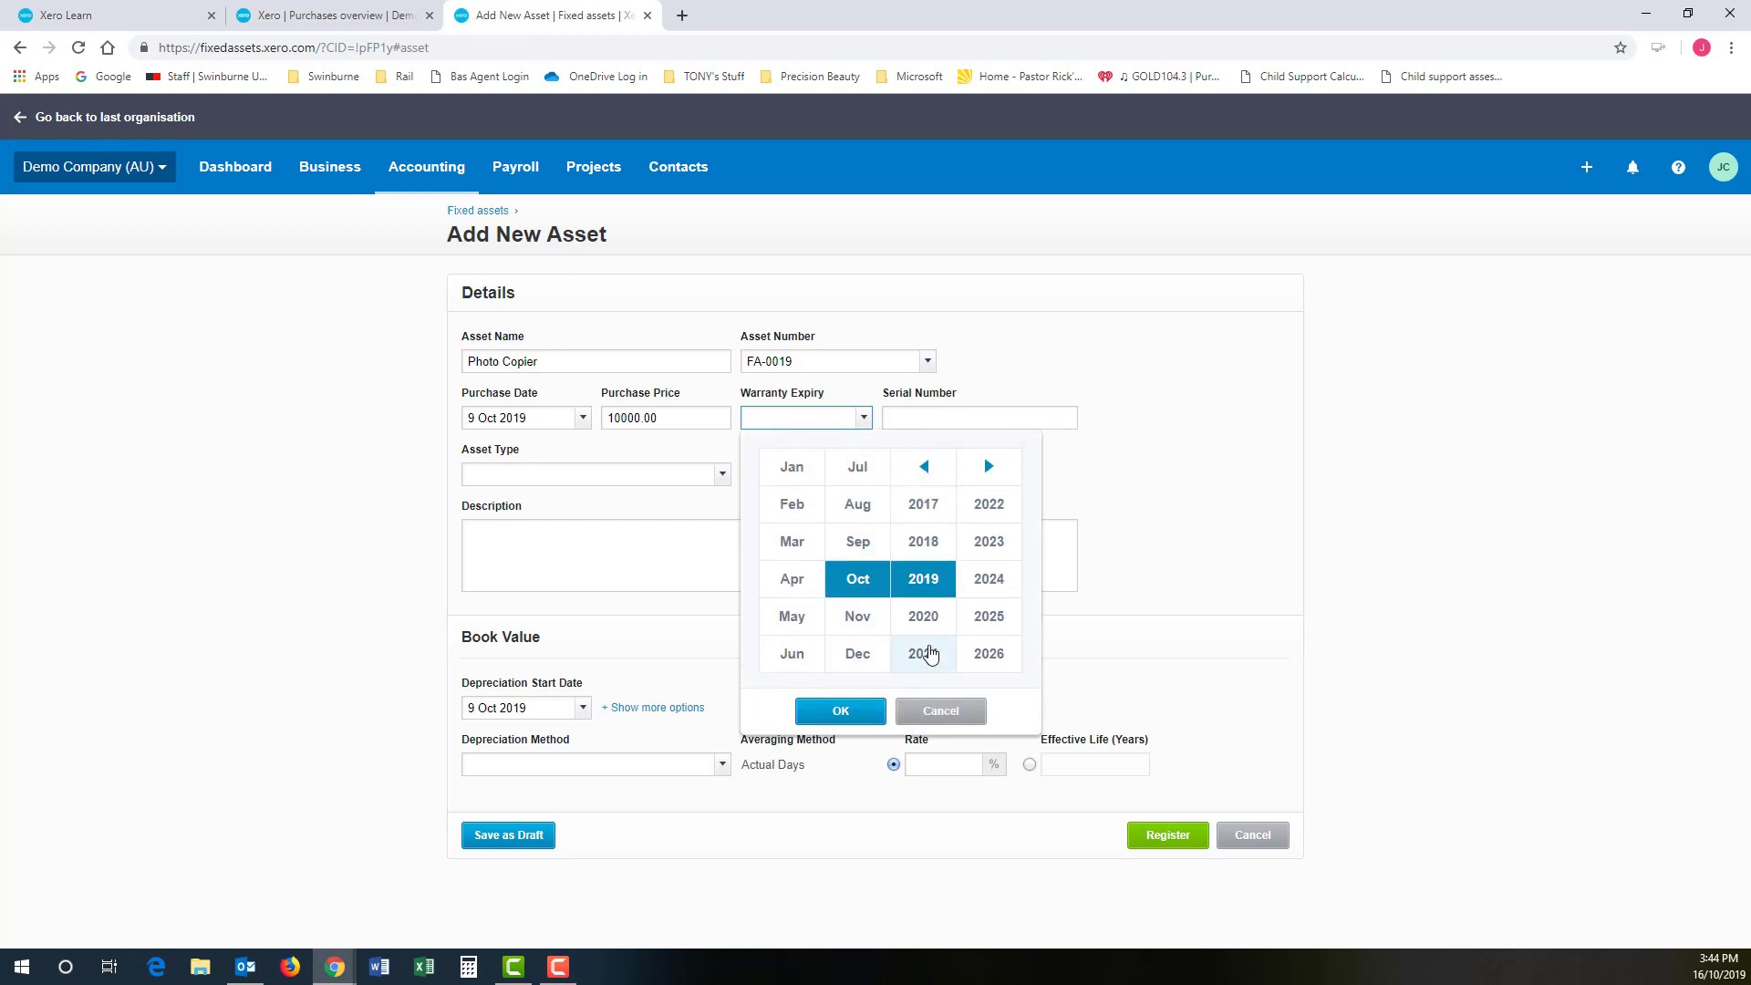
pyautogui.click(923, 653)
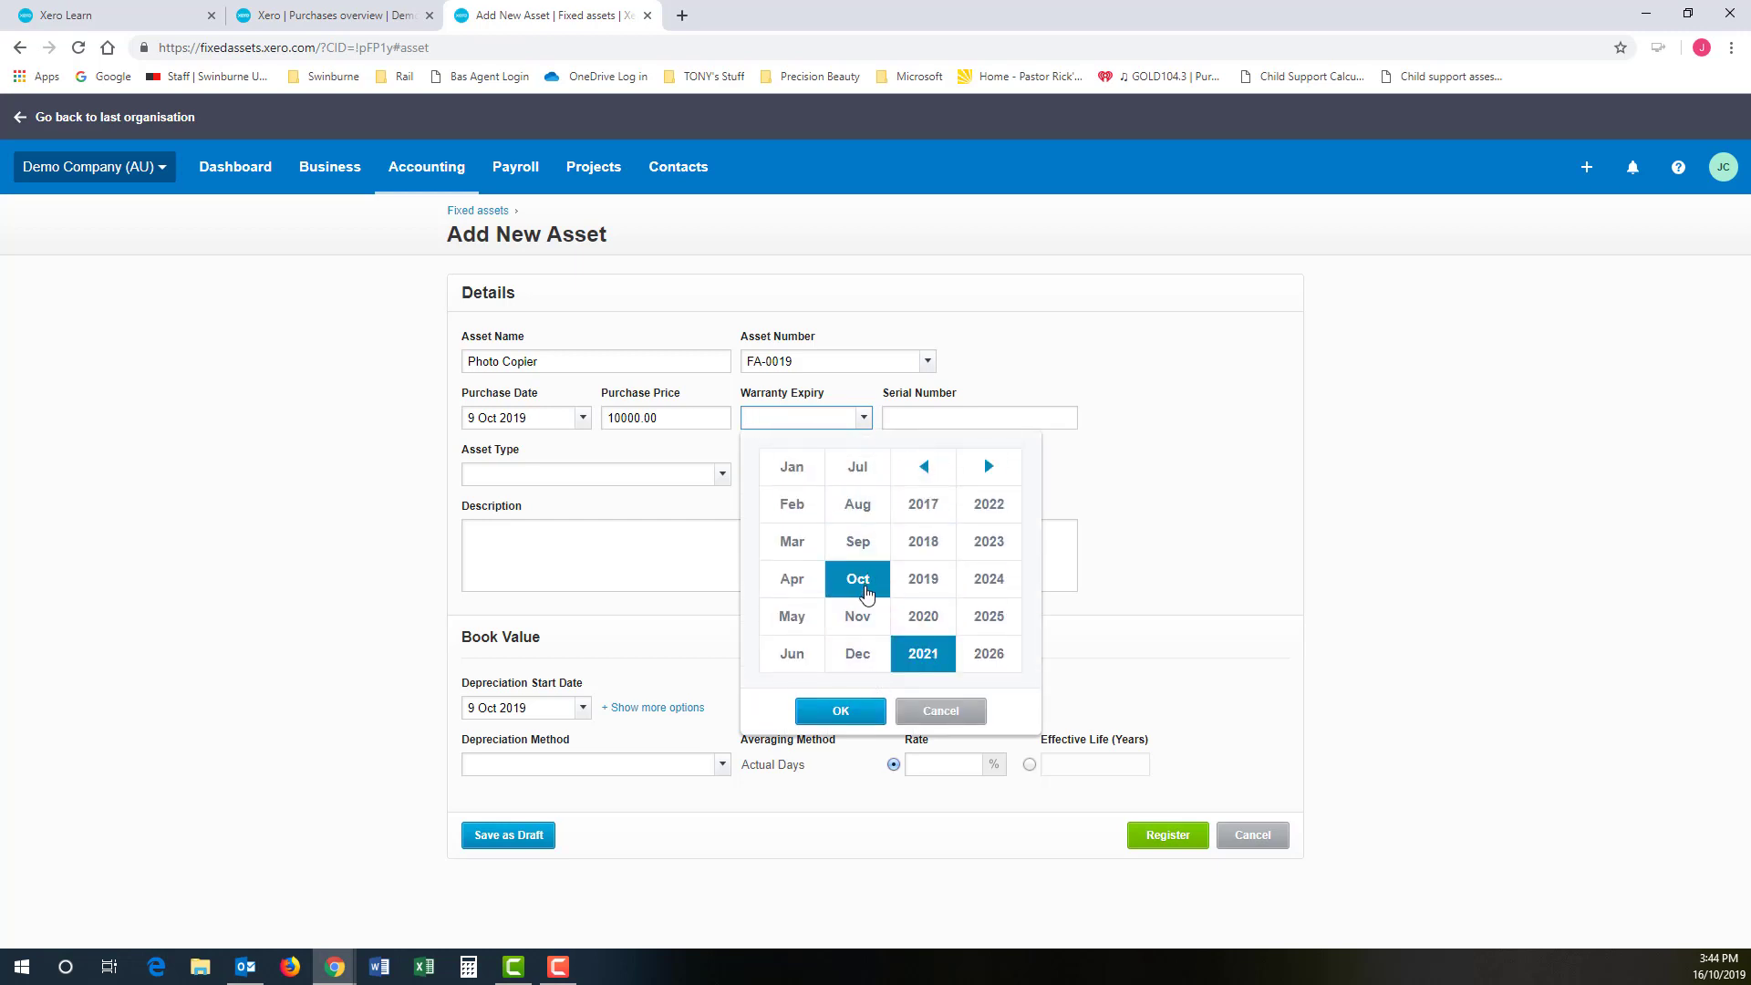
pyautogui.click(840, 710)
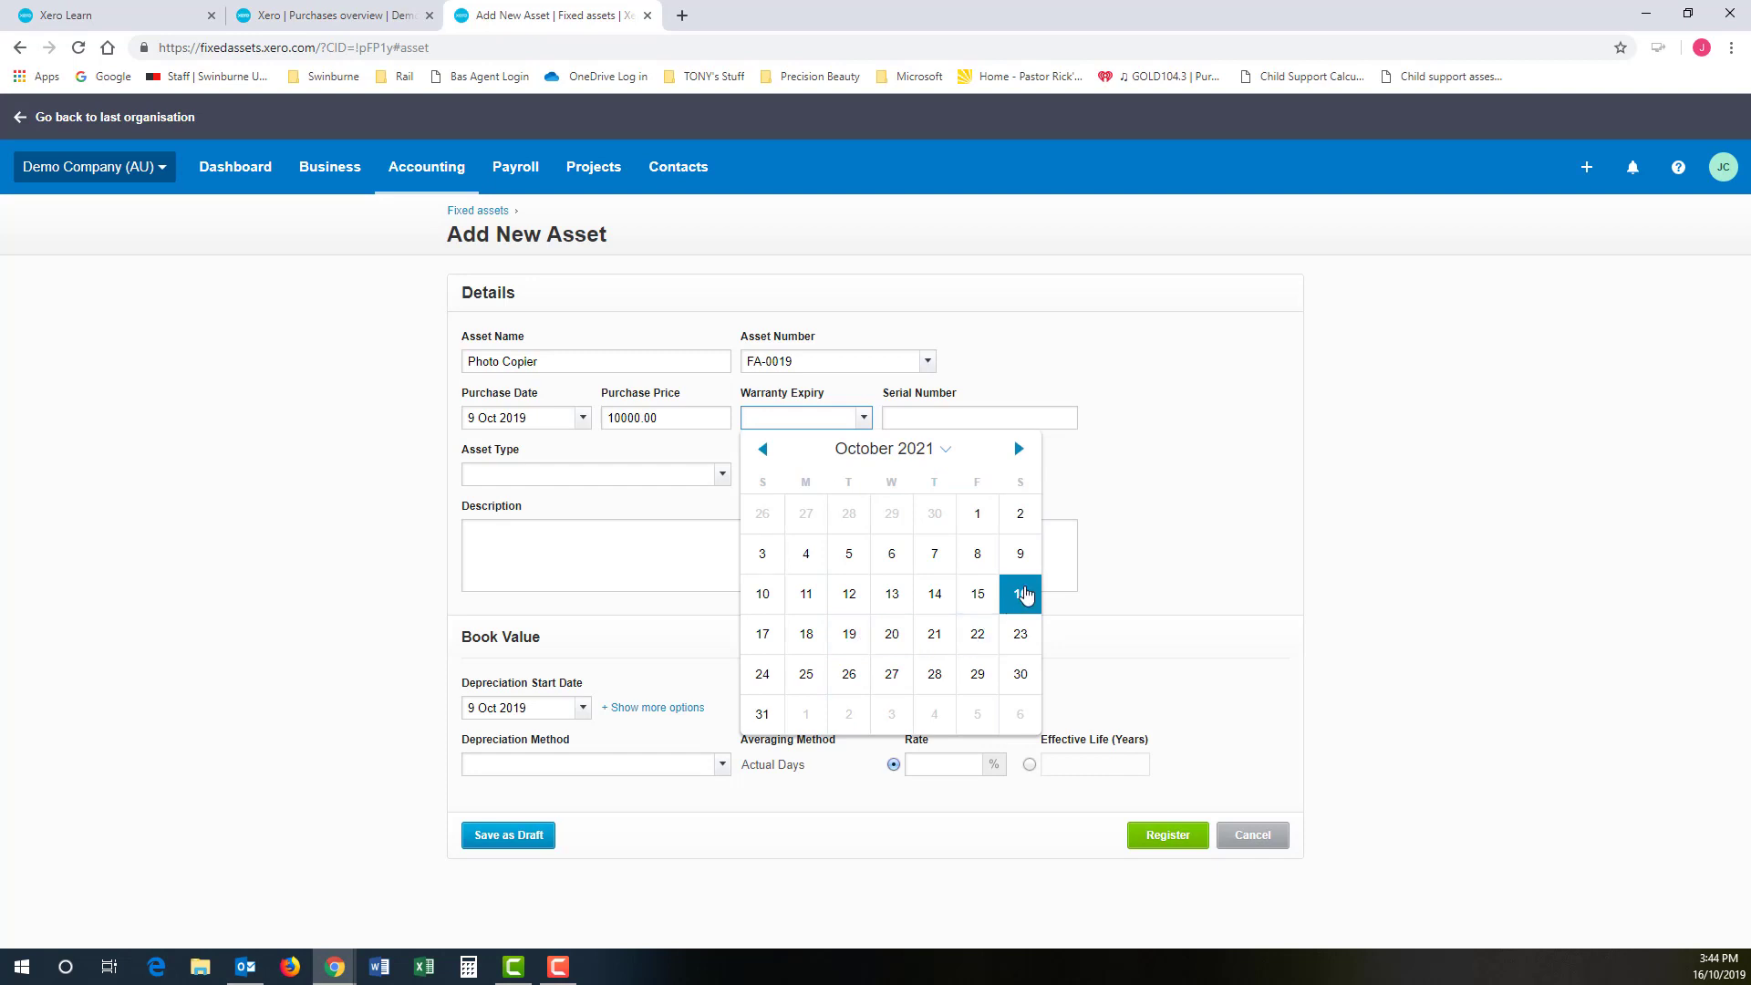
pyautogui.click(1020, 594)
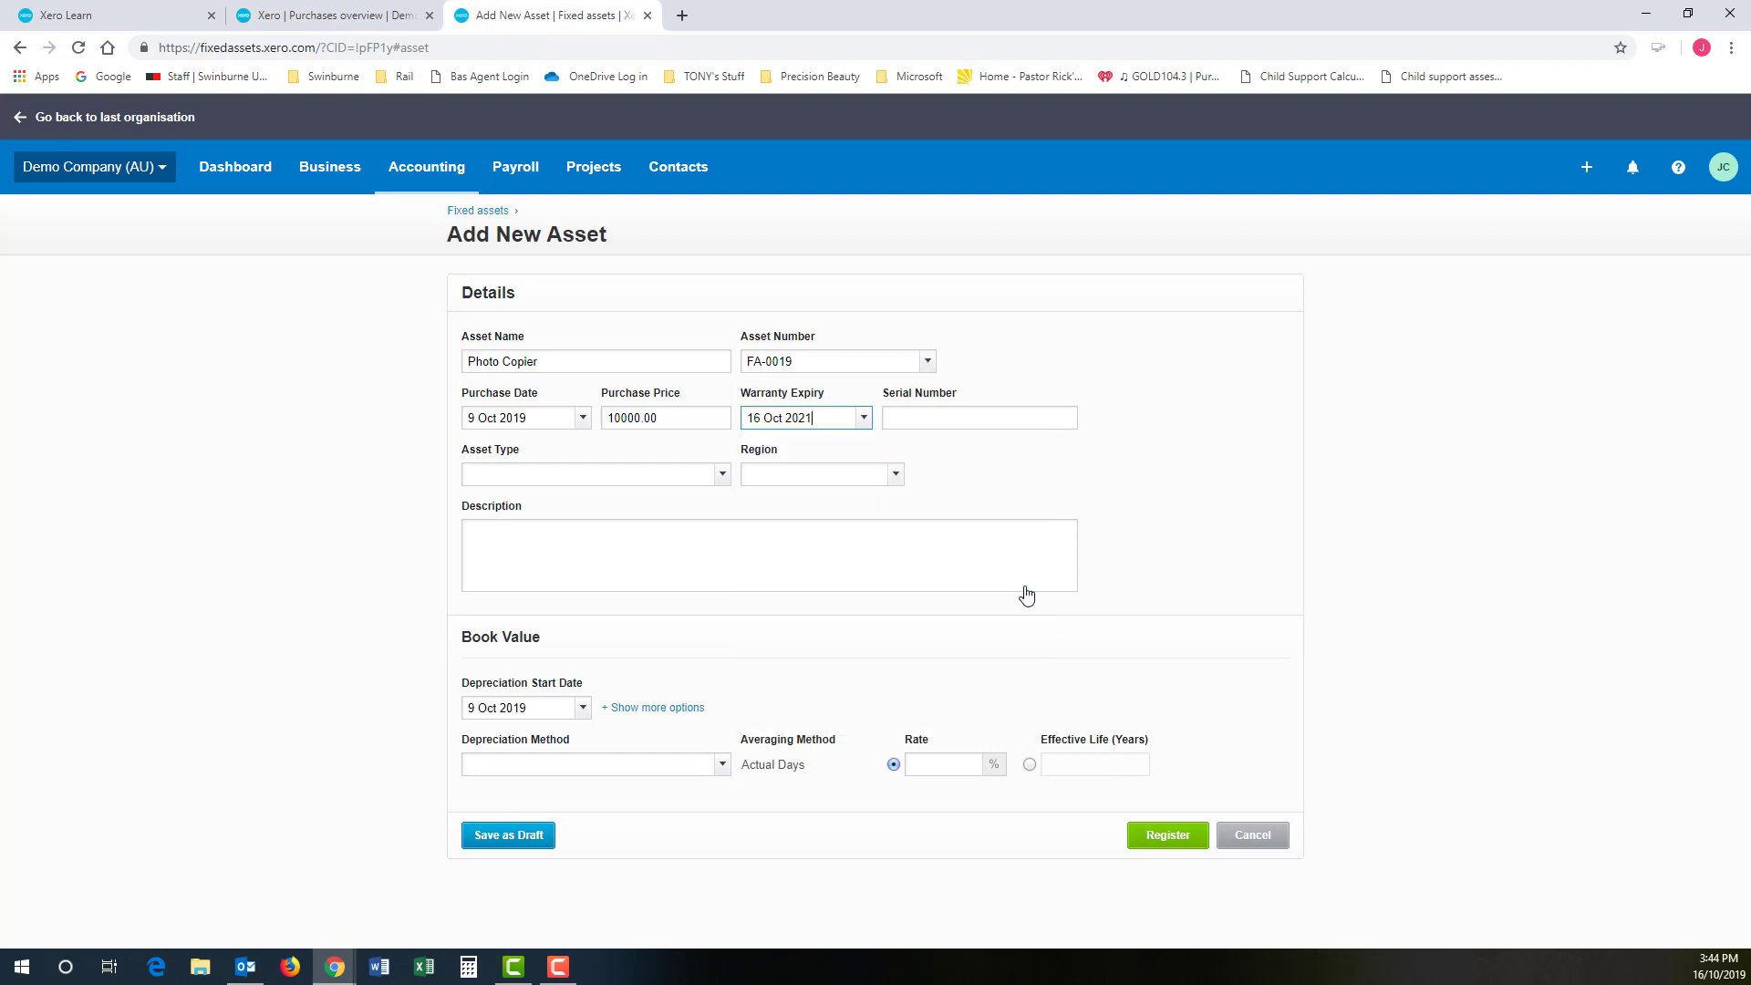
pyautogui.click(864, 418)
pyautogui.click(1014, 553)
pyautogui.press('Tab')
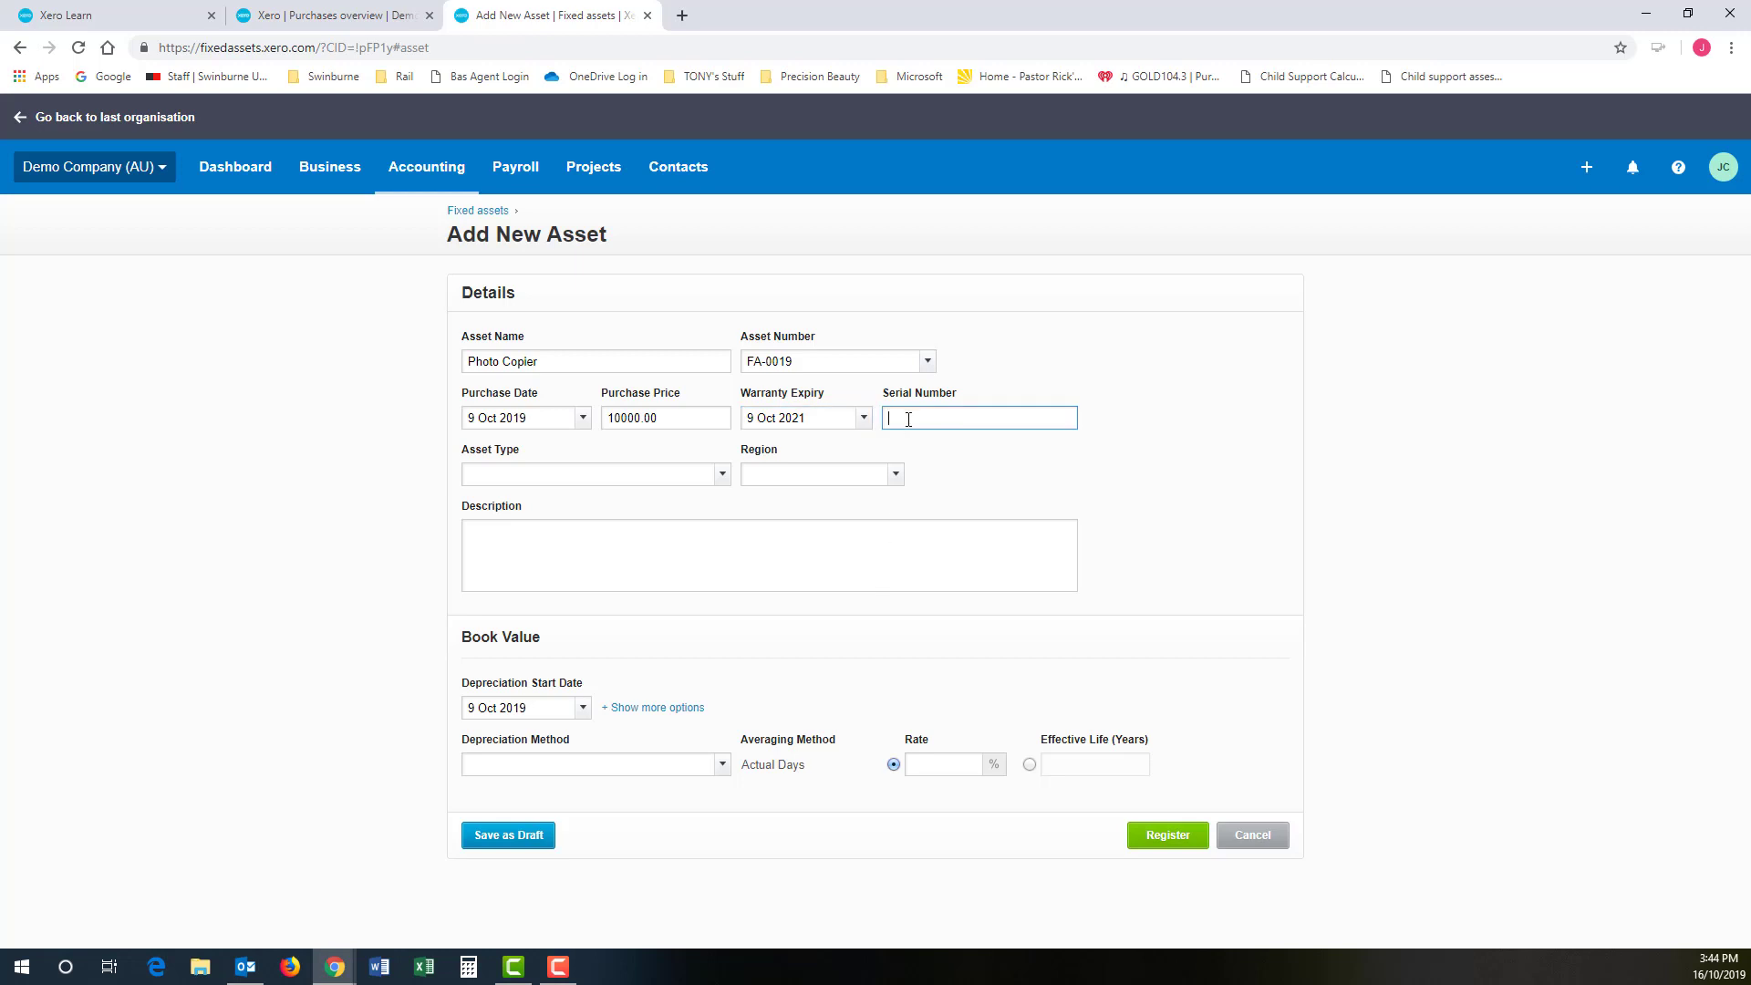
# Step: Give the Photo Copier serial number XYX1234 and asset type Office Equipment, and register the asset
pyautogui.write('XYZ1234')
pyautogui.click(715, 478)
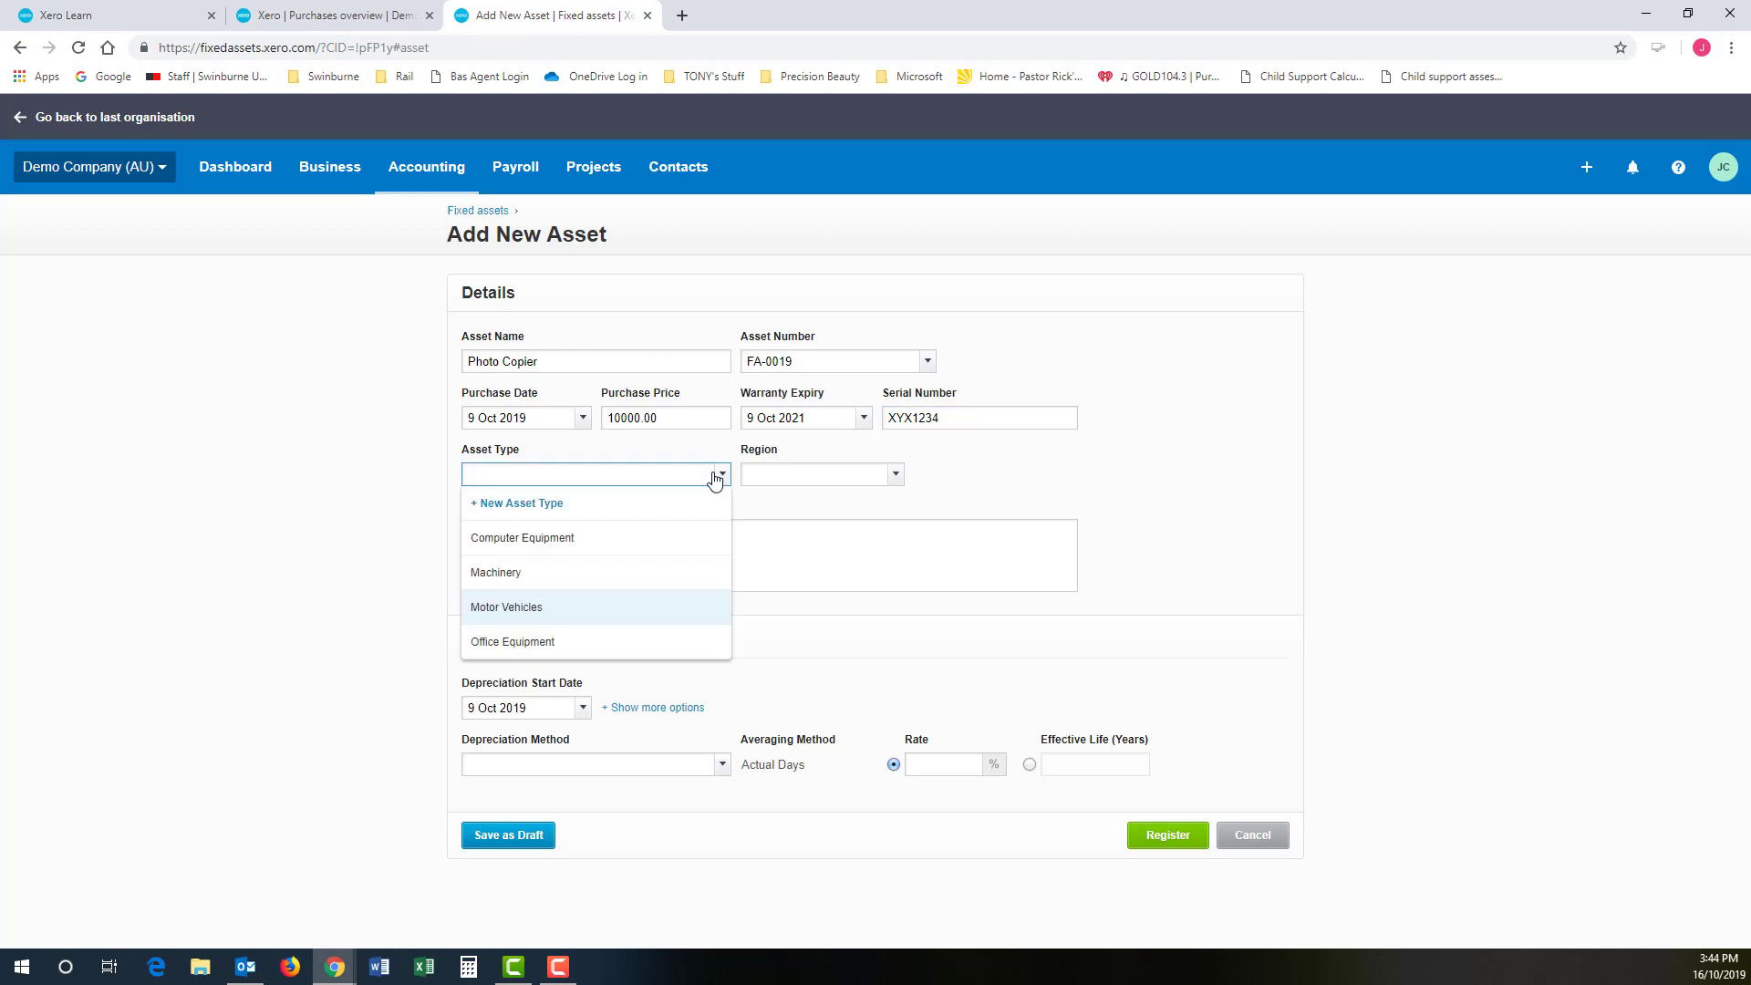
pyautogui.click(511, 649)
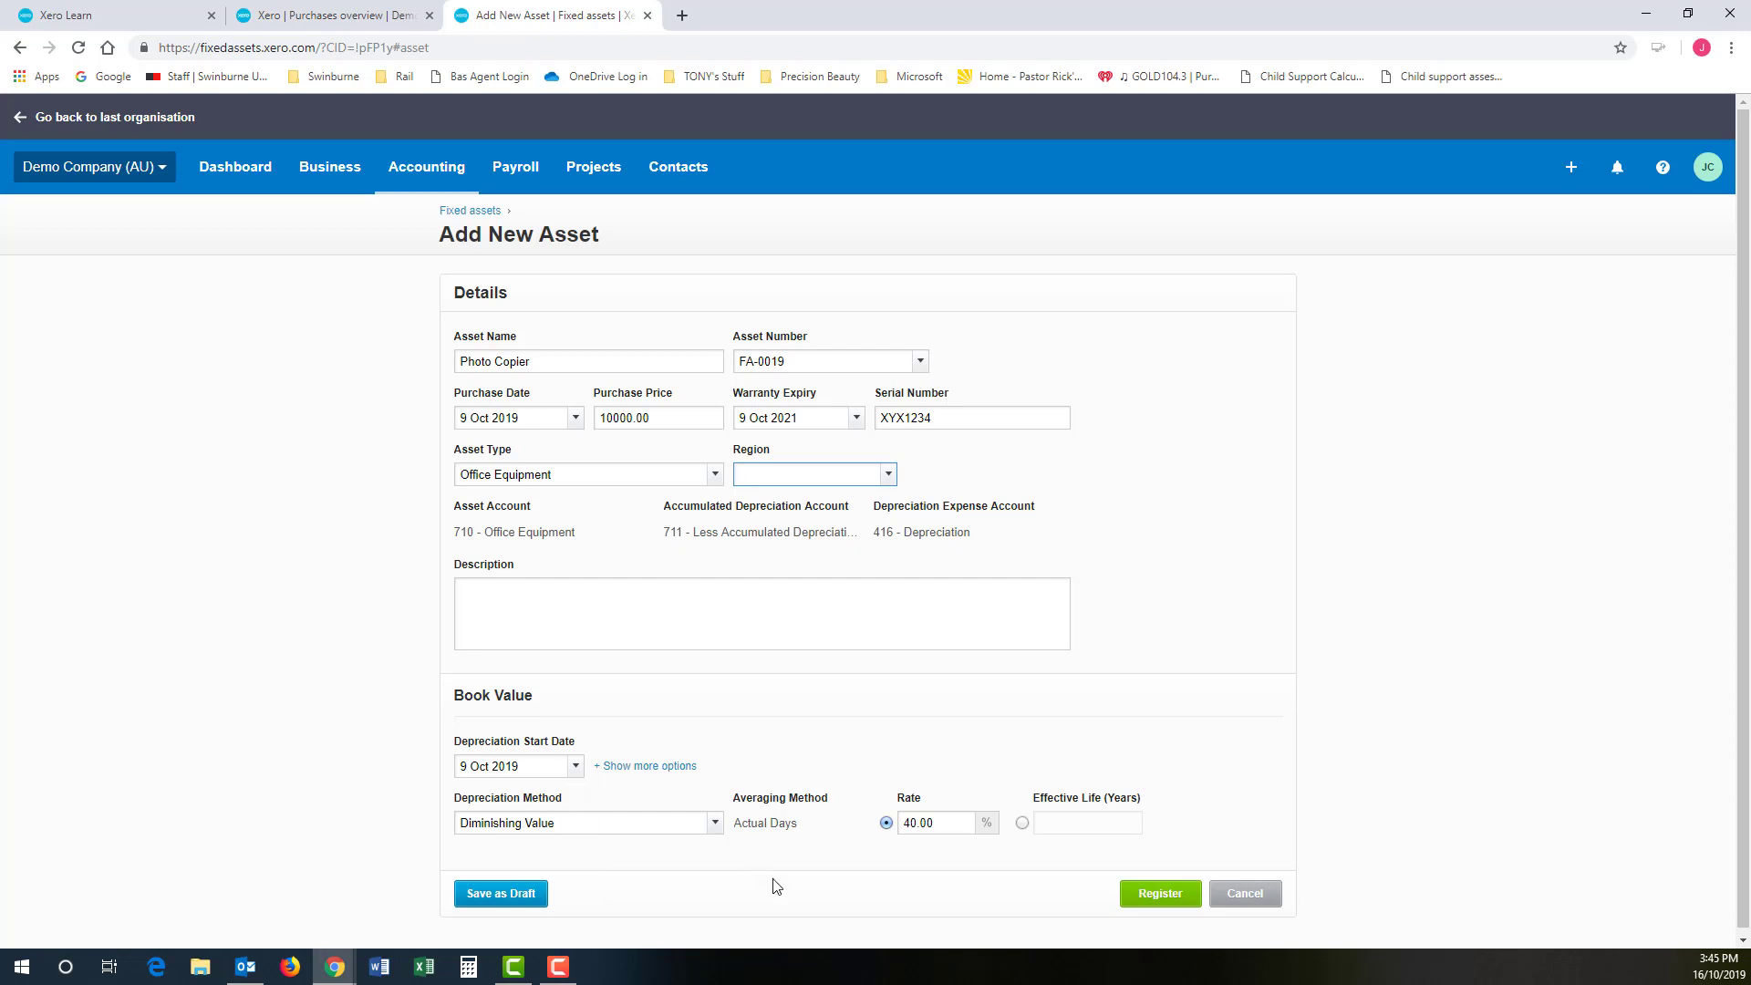
pyautogui.click(1177, 898)
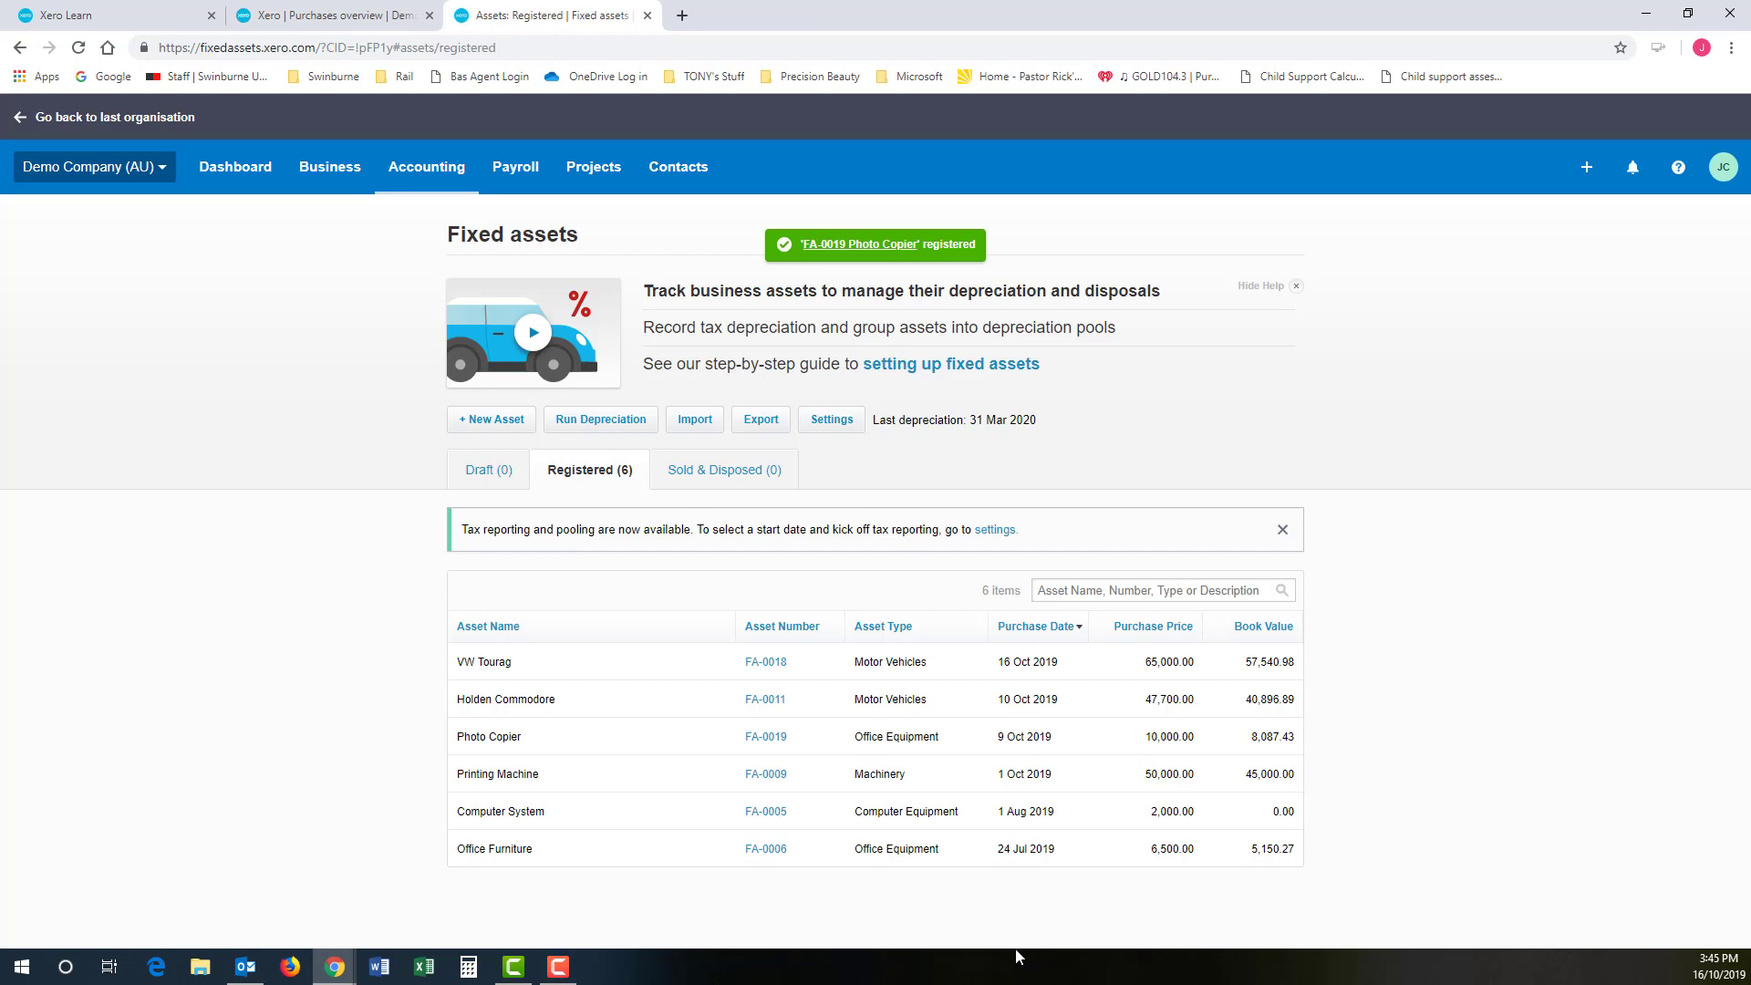
# Step: In the chart of accounts, open the year-to-date transactions behind the Office Equipment account, code 710
pyautogui.click(427, 169)
pyautogui.click(471, 659)
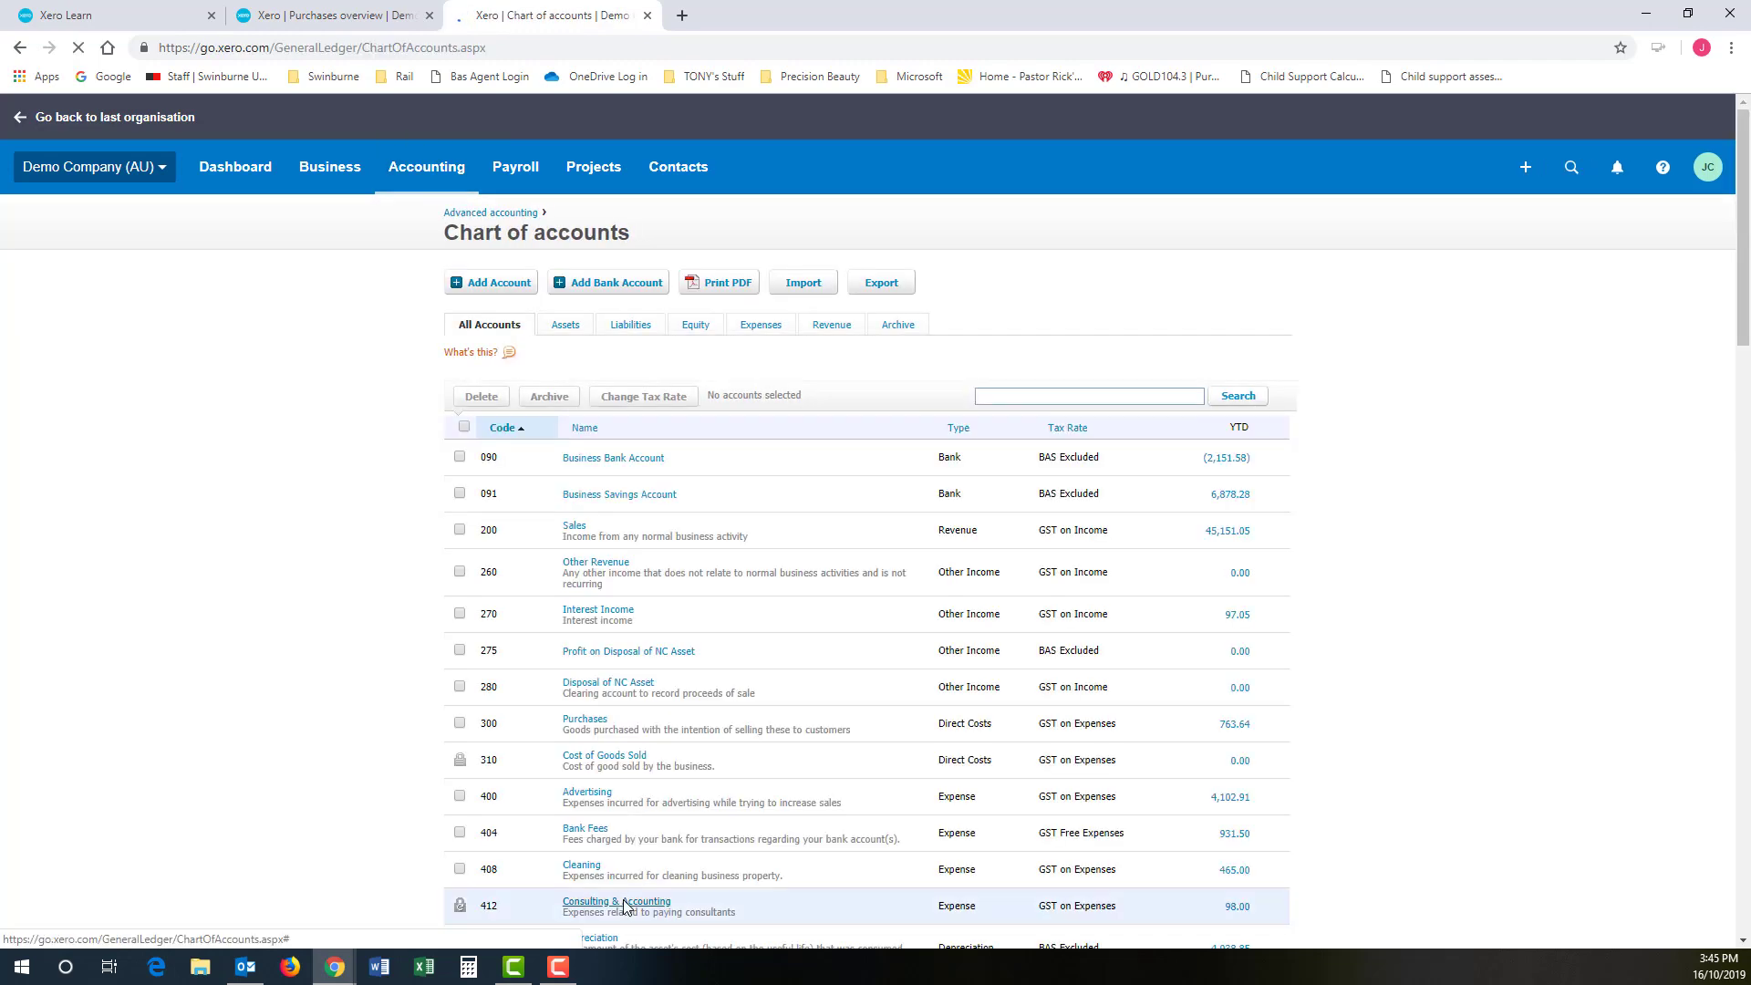
pyautogui.scroll(-10, 629, 789)
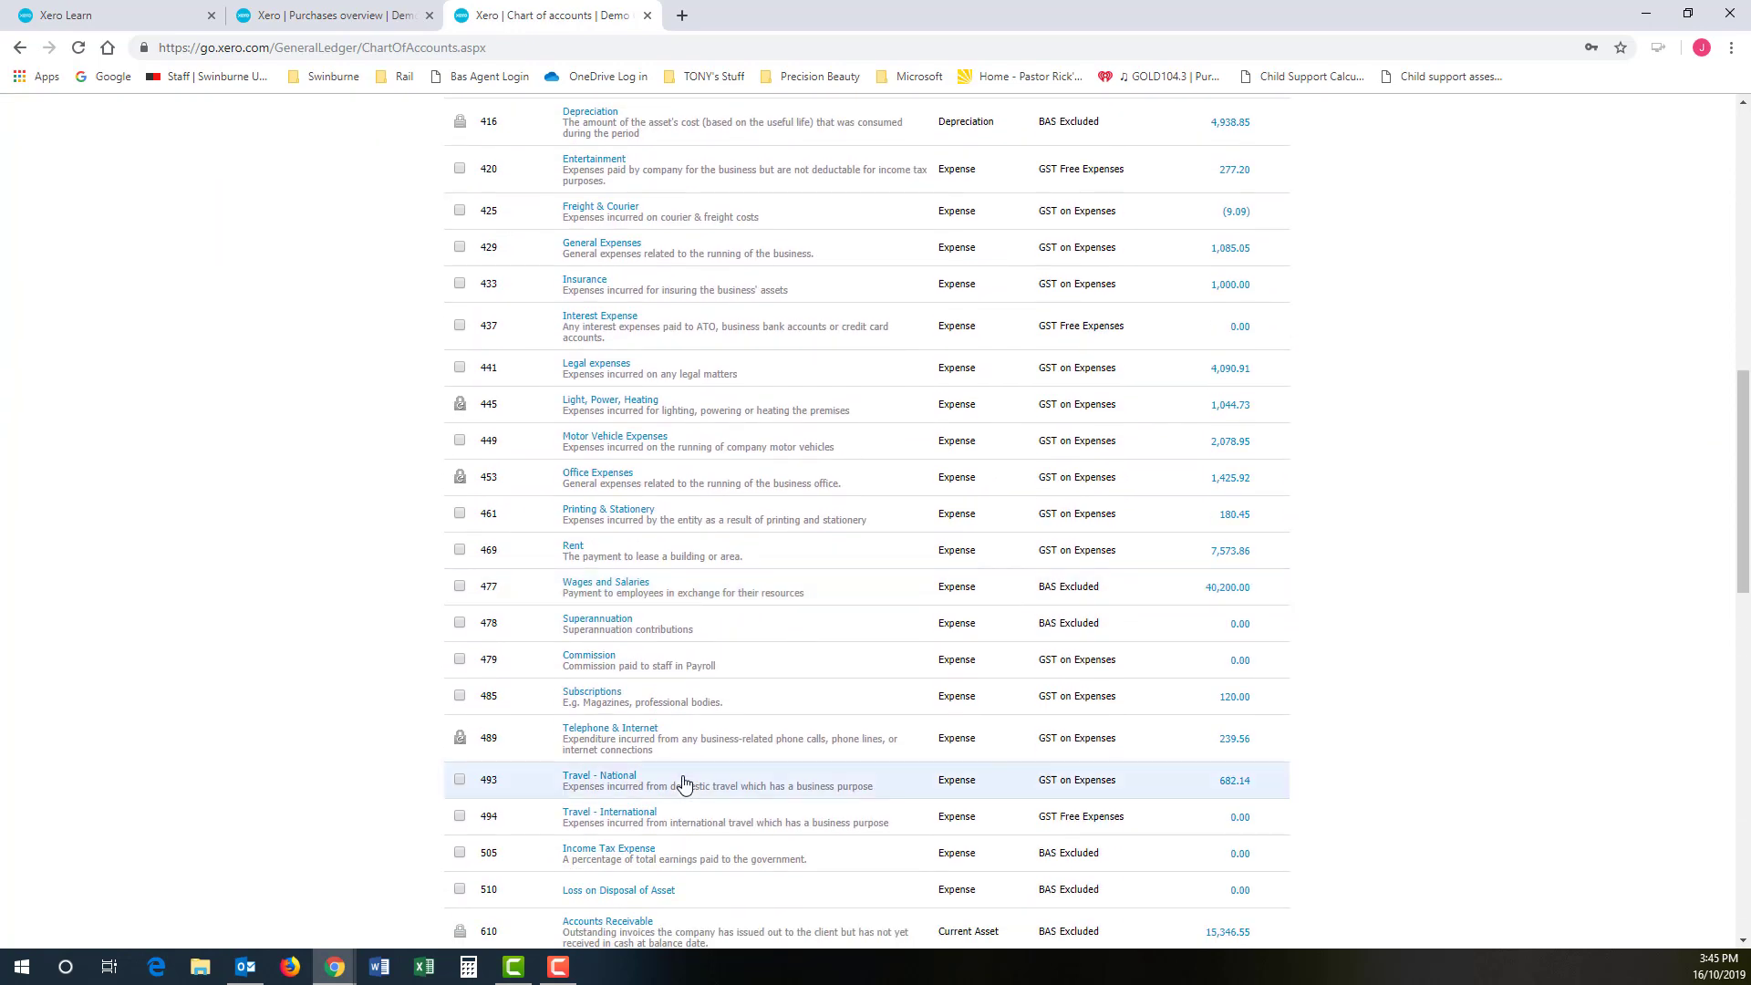
pyautogui.scroll(-5, 684, 782)
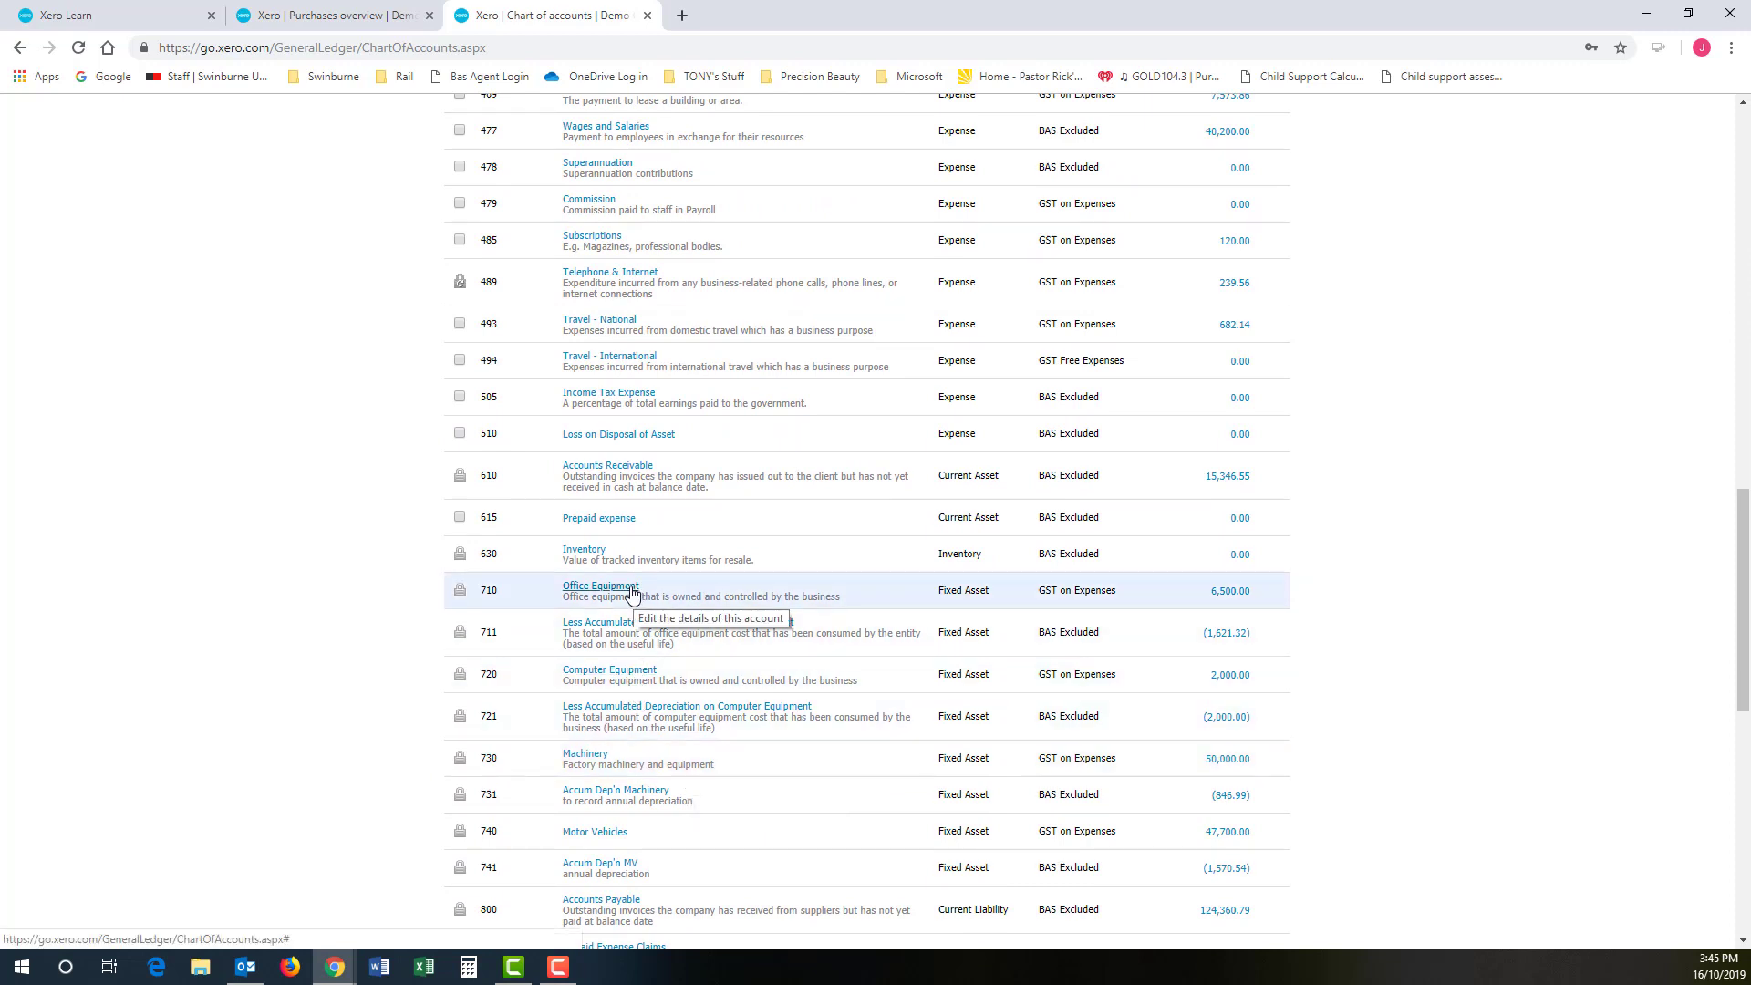
pyautogui.click(1238, 593)
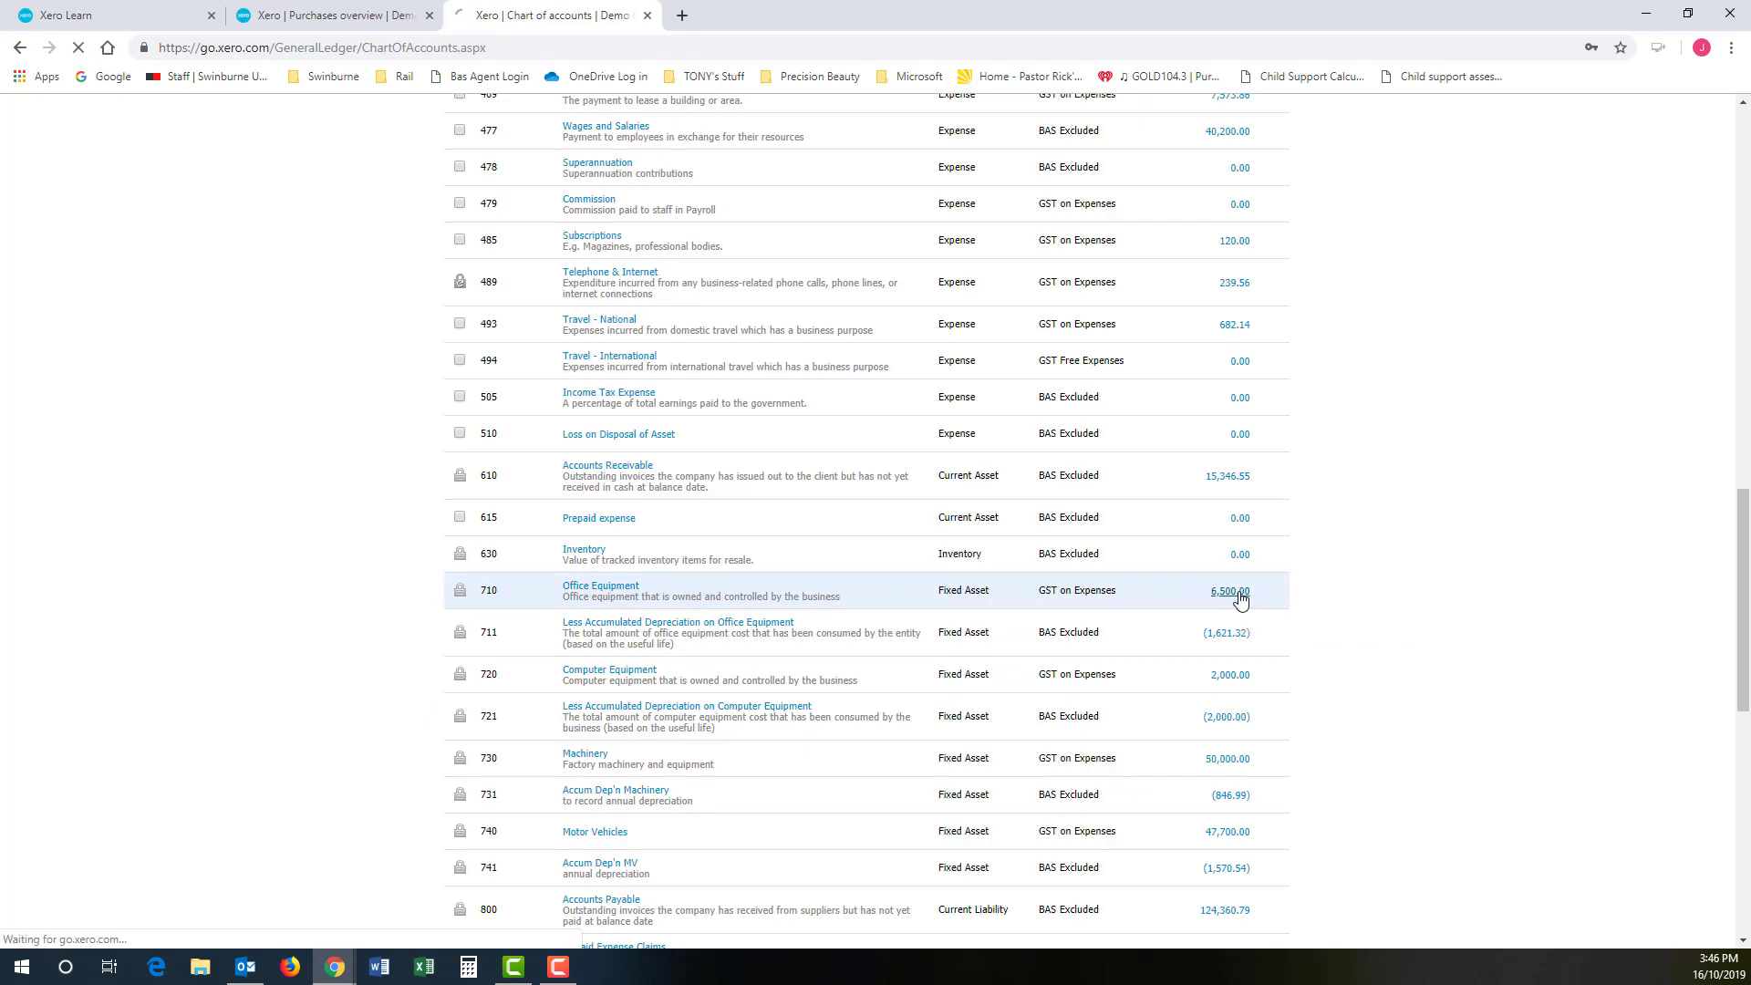